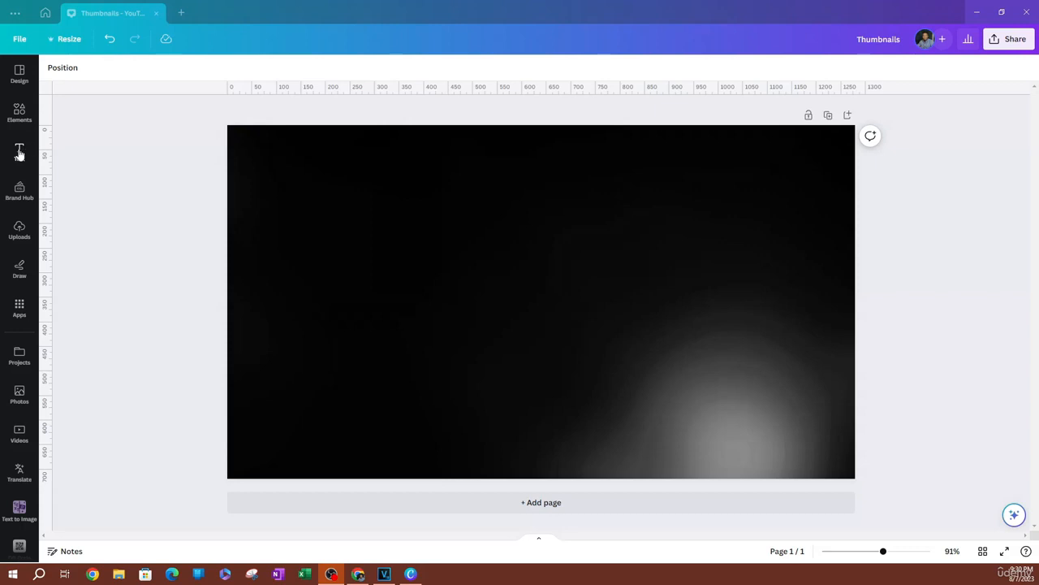
# - Add a title text reading "WAVY" to the page and enlarge it to font size 50.8
pyautogui.click(19, 151)
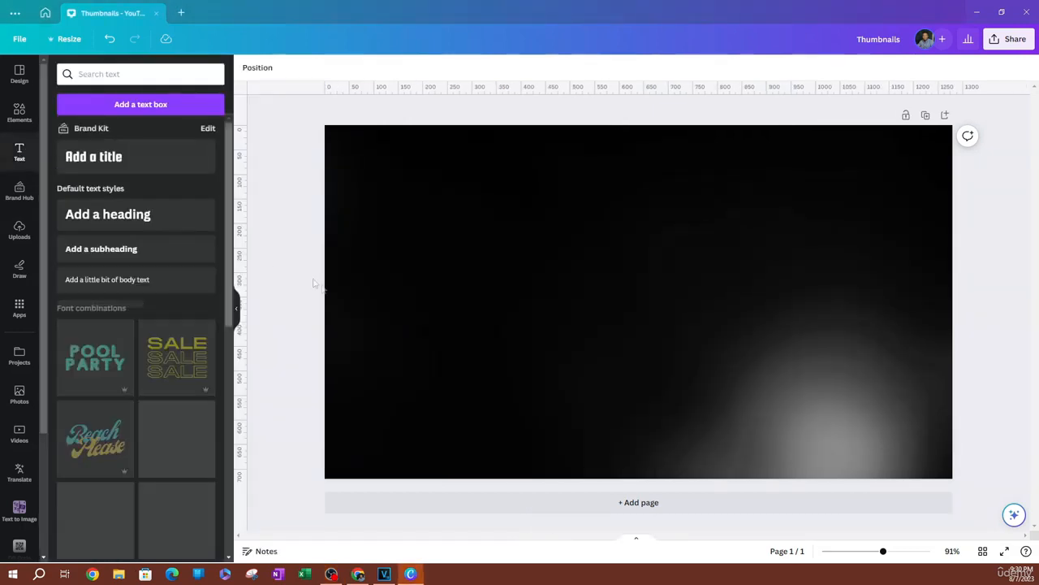
pyautogui.click(96, 159)
pyautogui.write('WAVY')
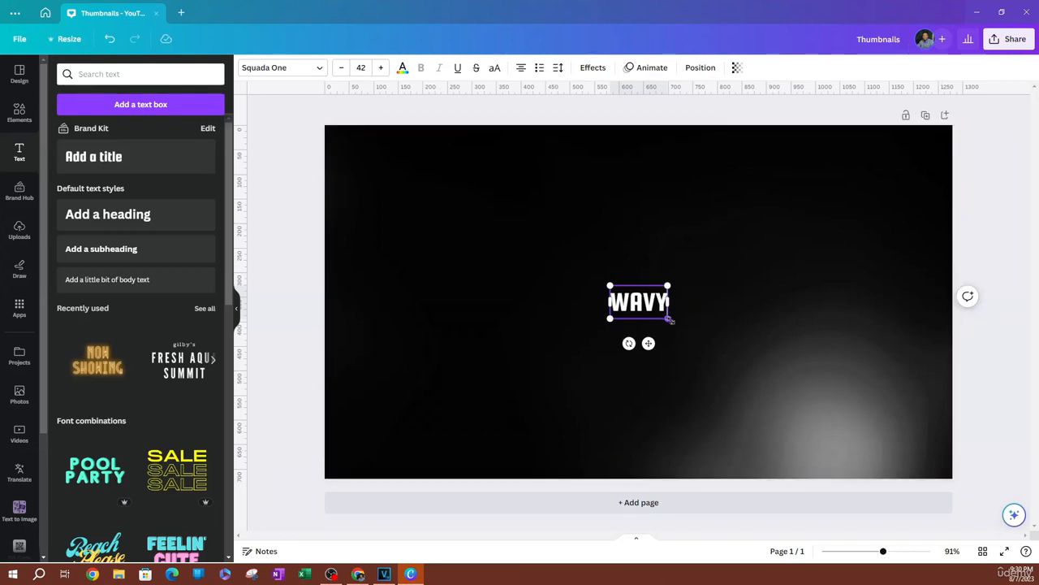
pyautogui.moveTo(669, 319); pyautogui.dragTo(680, 325)
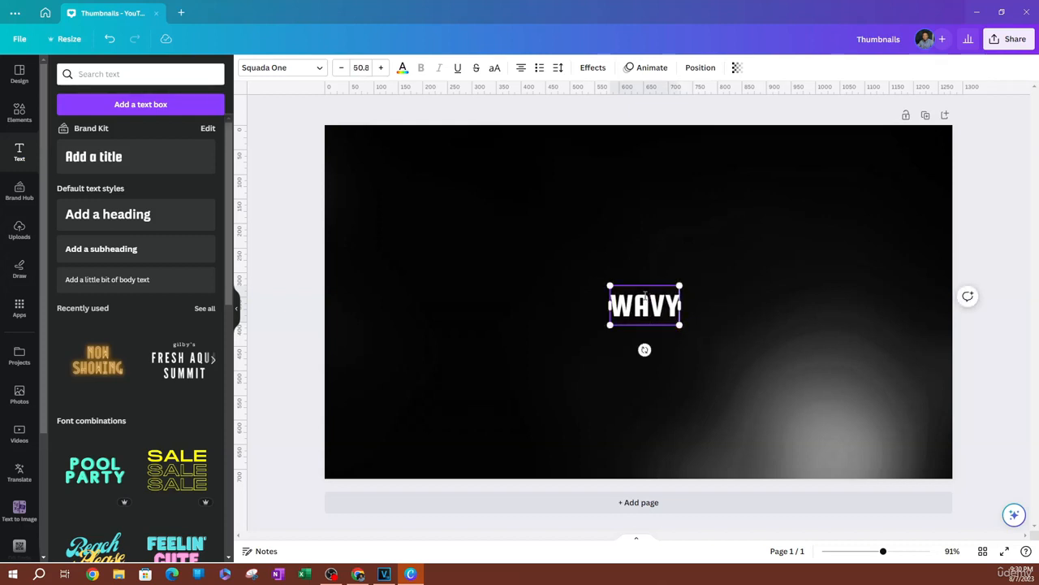
# - Set the letter spacing of the "WAVY" text to 401
pyautogui.doubleClick(646, 294)
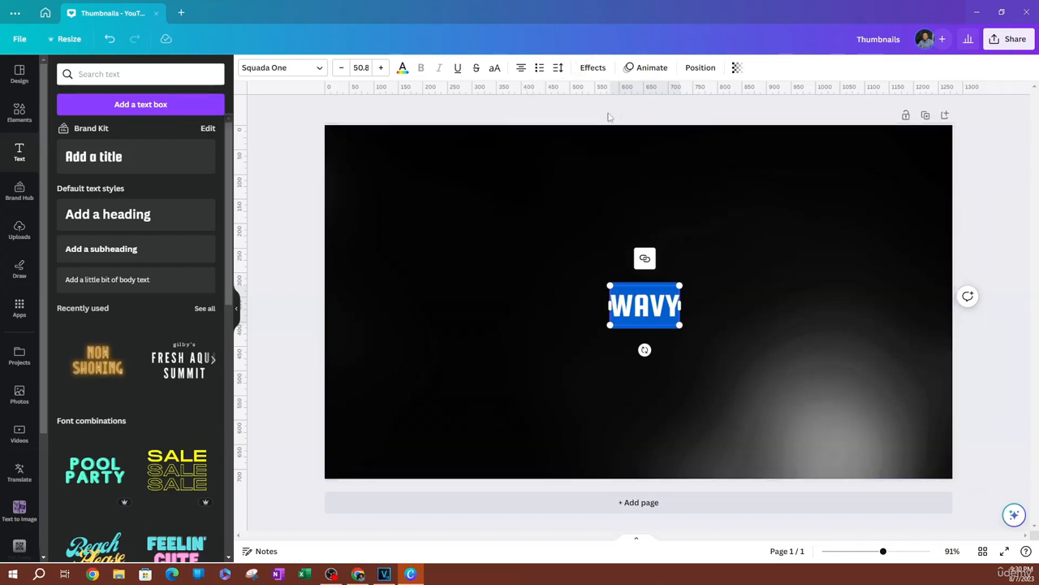
pyautogui.click(558, 72)
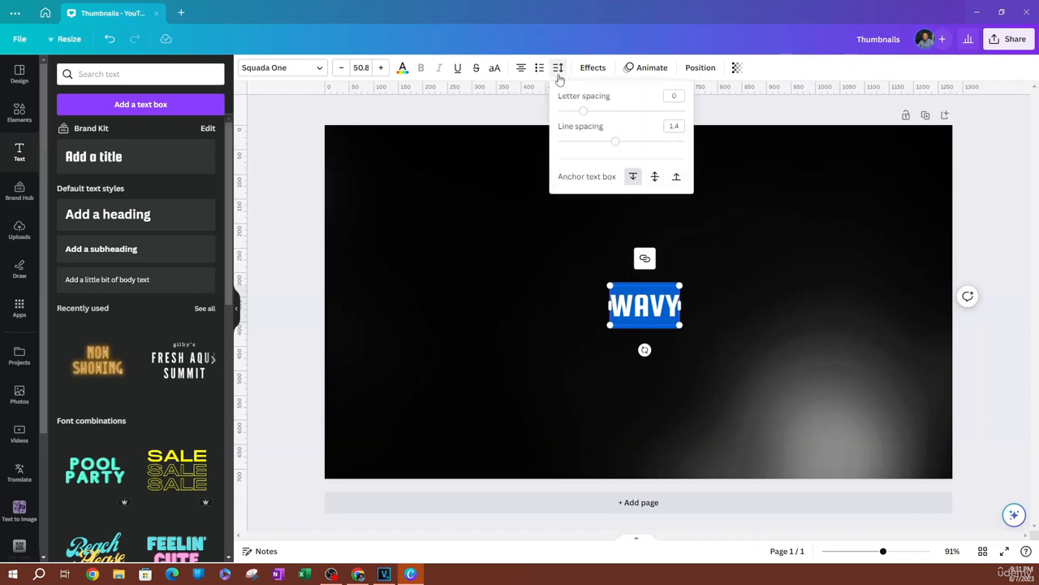
pyautogui.moveTo(584, 114); pyautogui.dragTo(636, 116)
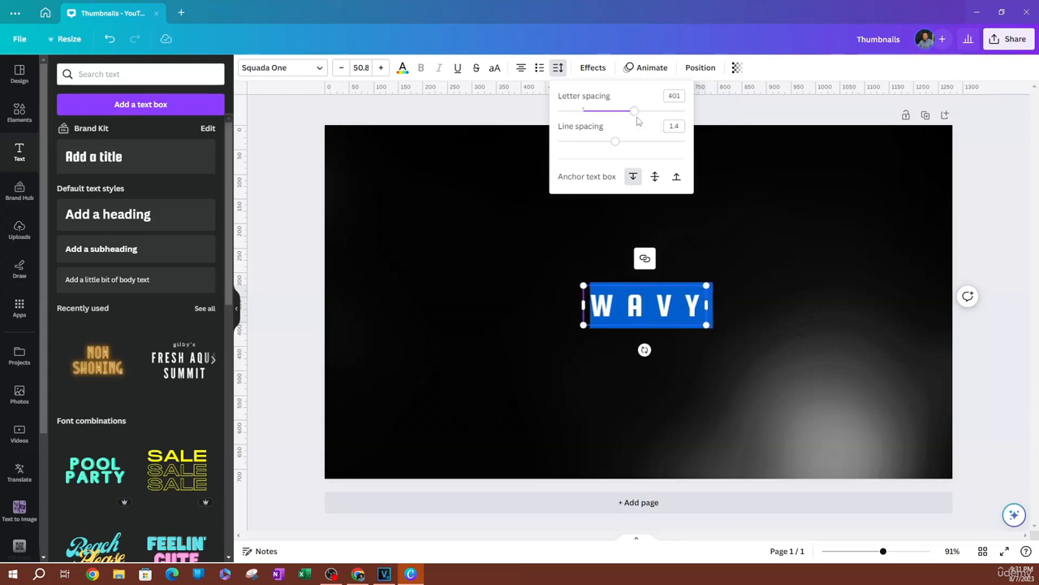
pyautogui.click(749, 260)
# - Enlarge the "WAVY" text to font size 107 and move it to the left half of the page
pyautogui.click(705, 296)
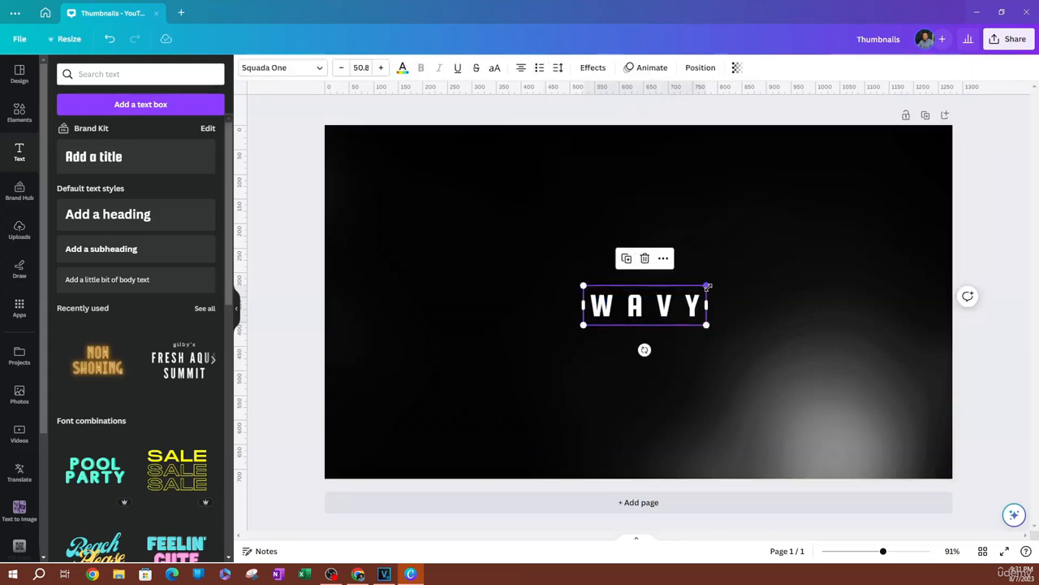
pyautogui.moveTo(708, 288); pyautogui.dragTo(842, 235)
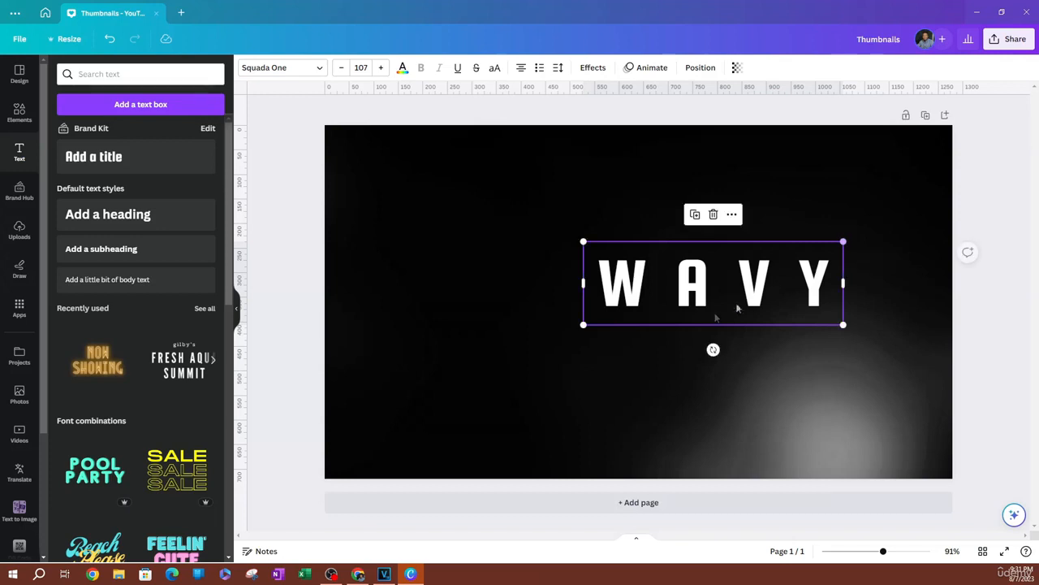
pyautogui.moveTo(707, 309); pyautogui.dragTo(511, 305)
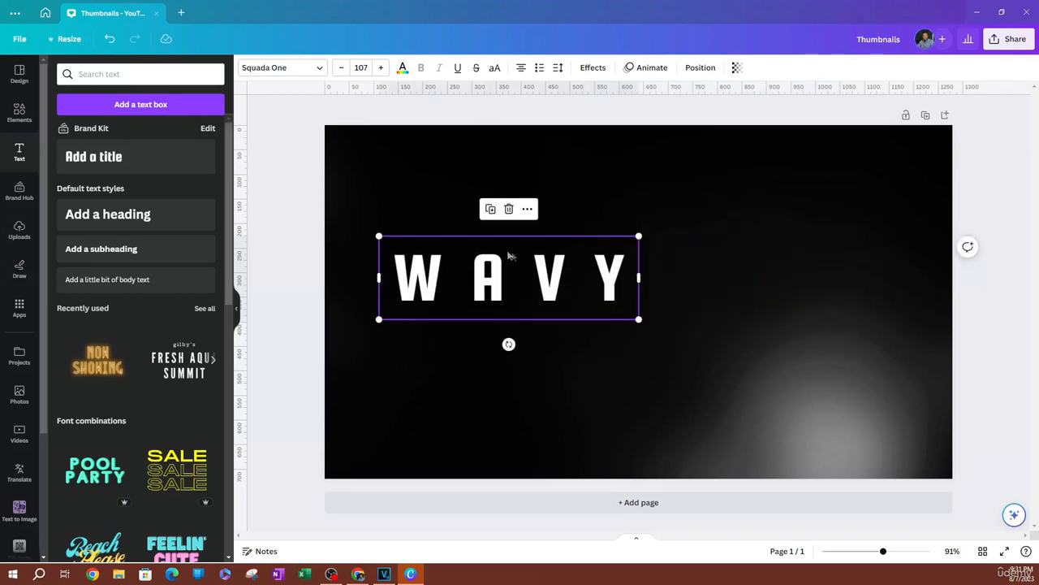
# - Set the letter spacing of the "WAVY" text to 64
pyautogui.doubleClick(568, 279)
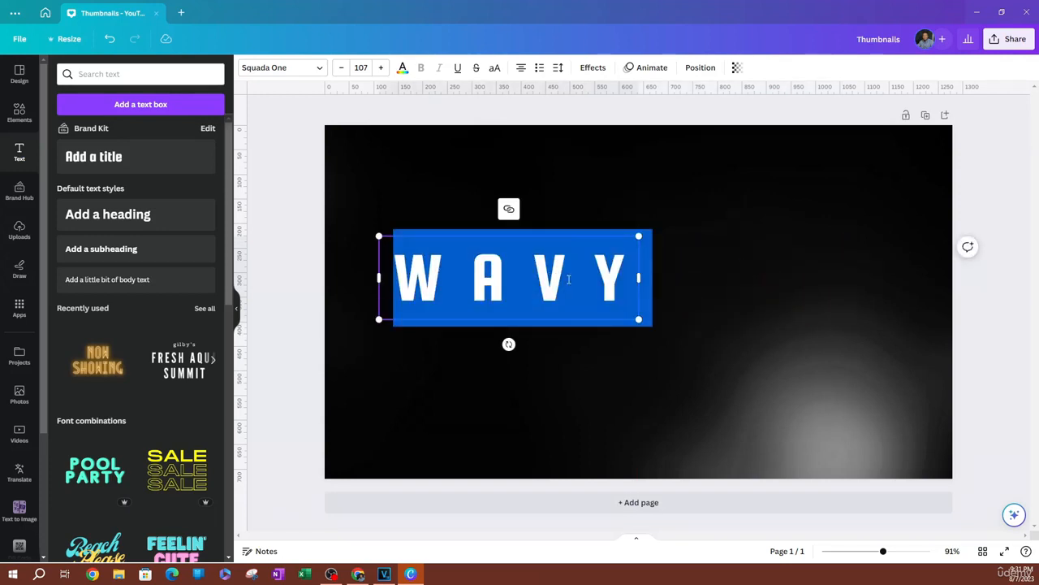
pyautogui.click(558, 68)
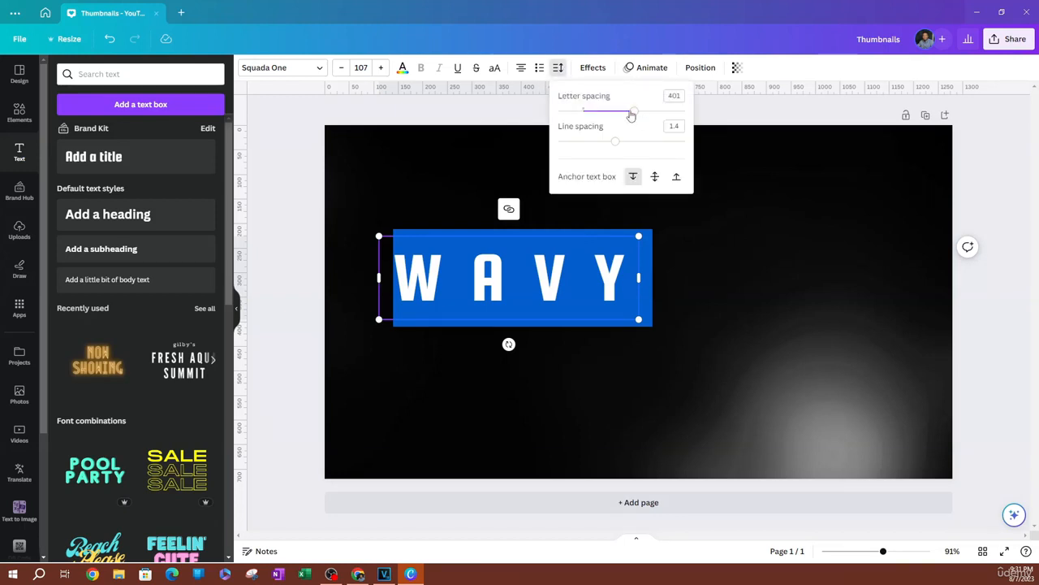
pyautogui.moveTo(628, 112); pyautogui.dragTo(593, 114)
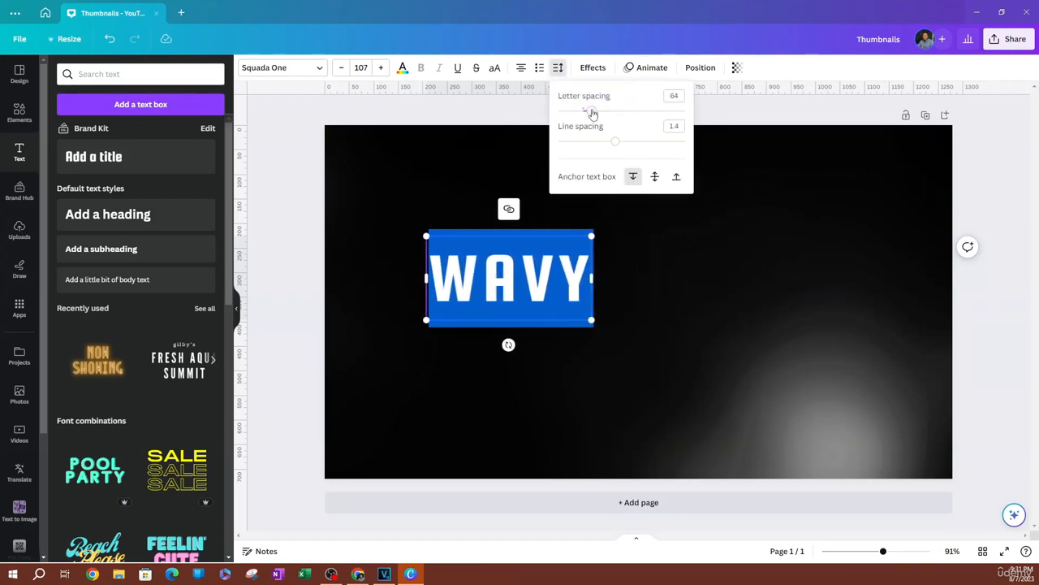
pyautogui.click(664, 333)
pyautogui.click(671, 329)
pyautogui.click(570, 294)
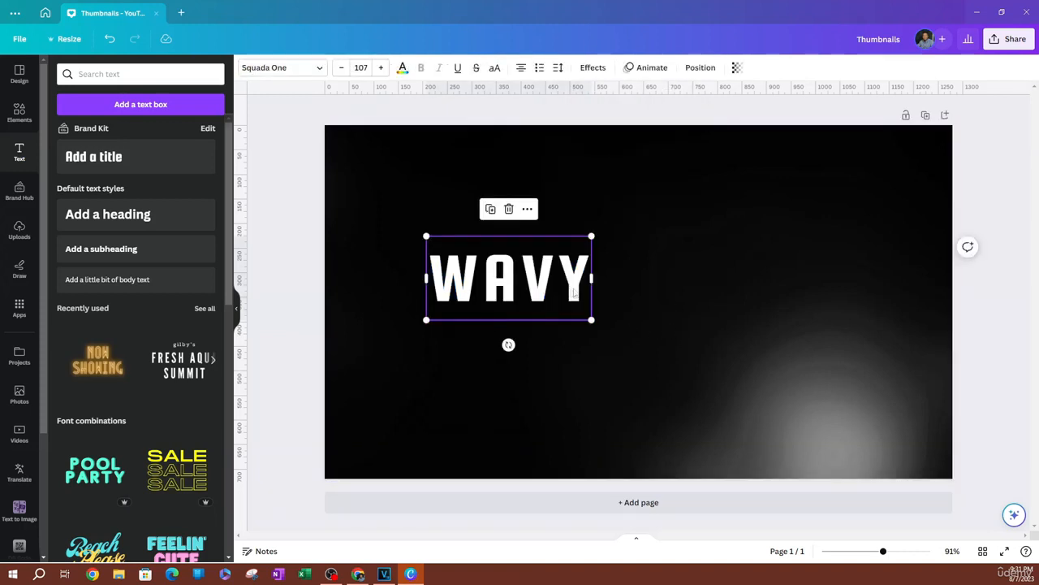
# - Apply the Curve shape effect with a curve of 100 to the "WAVY" text and move it near the page's left edge
pyautogui.click(593, 70)
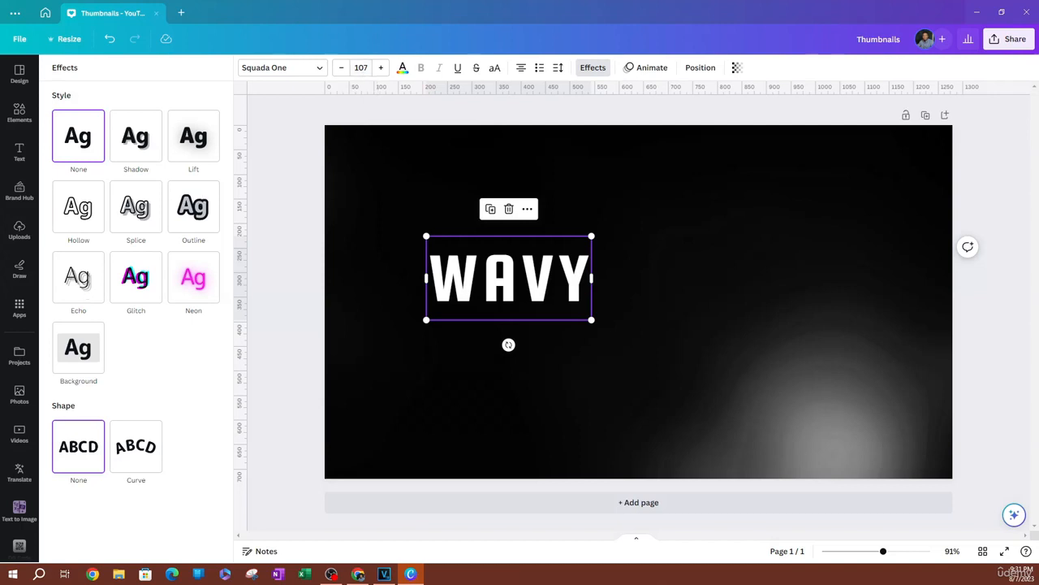
pyautogui.click(144, 459)
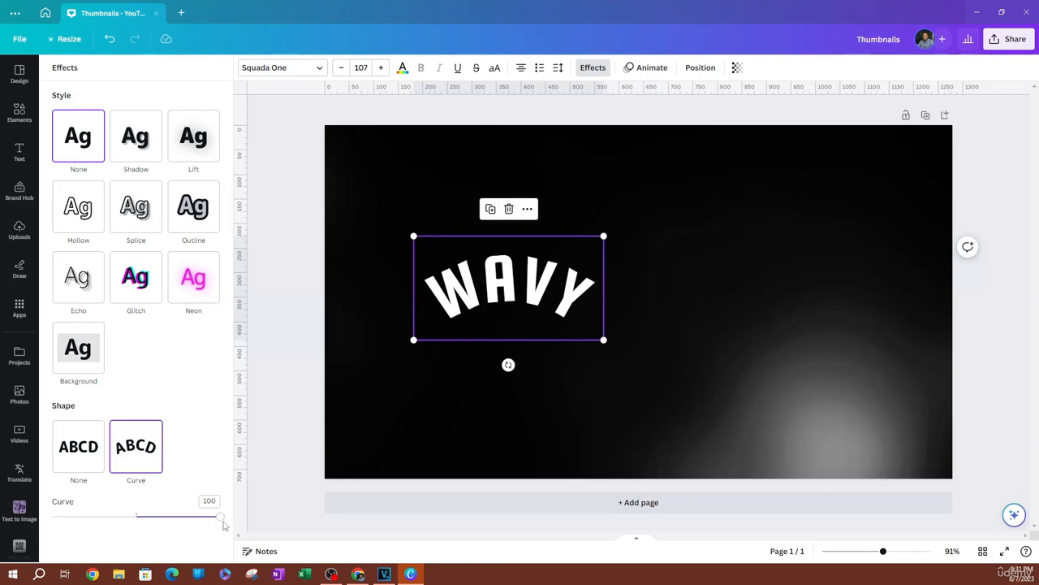
pyautogui.moveTo(221, 521)
pyautogui.mouseDown()
pyautogui.moveTo(51, 516)
pyautogui.moveTo(221, 517)
pyautogui.moveTo(141, 516)
pyautogui.moveTo(248, 446)
pyautogui.mouseUp()
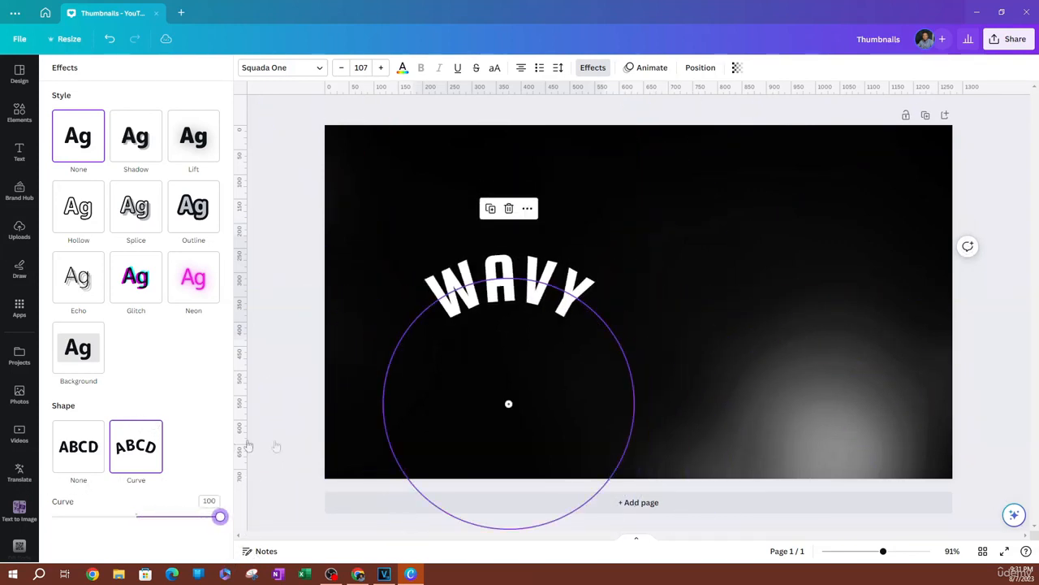
pyautogui.moveTo(322, 446); pyautogui.dragTo(338, 441)
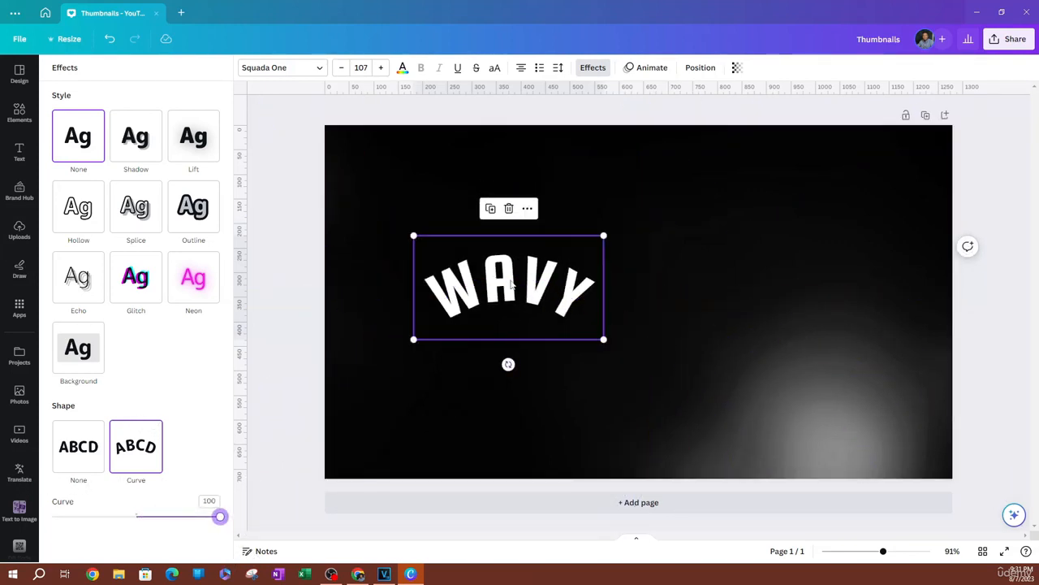
pyautogui.moveTo(512, 285)
pyautogui.mouseDown()
pyautogui.moveTo(455, 310)
pyautogui.moveTo(446, 311)
pyautogui.moveTo(446, 284)
pyautogui.moveTo(445, 296)
pyautogui.mouseUp()
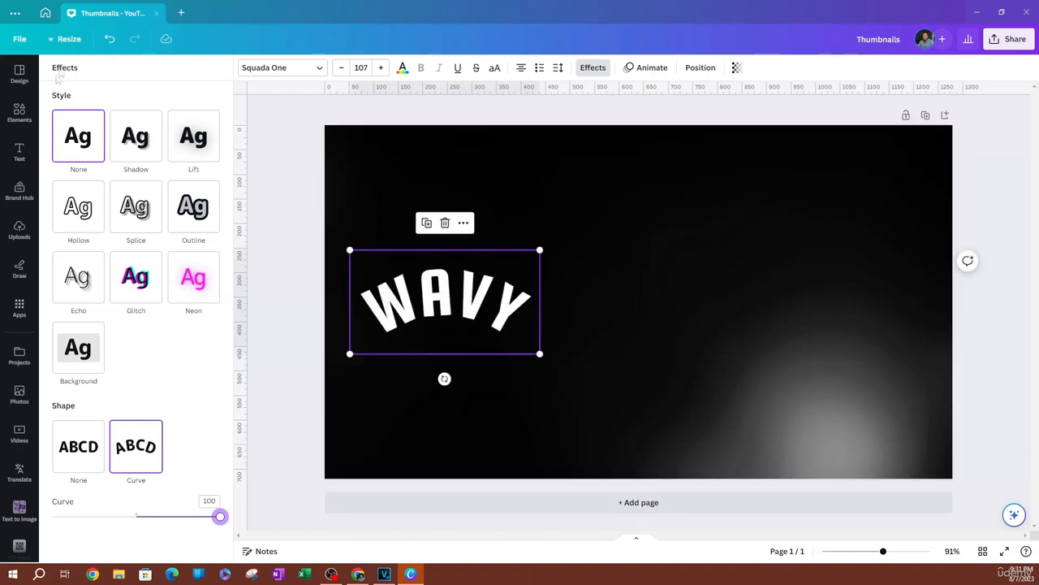
# - Add a second title reading "TEXT" and place it at the lower right of the curved "WAVY" text
pyautogui.click(18, 152)
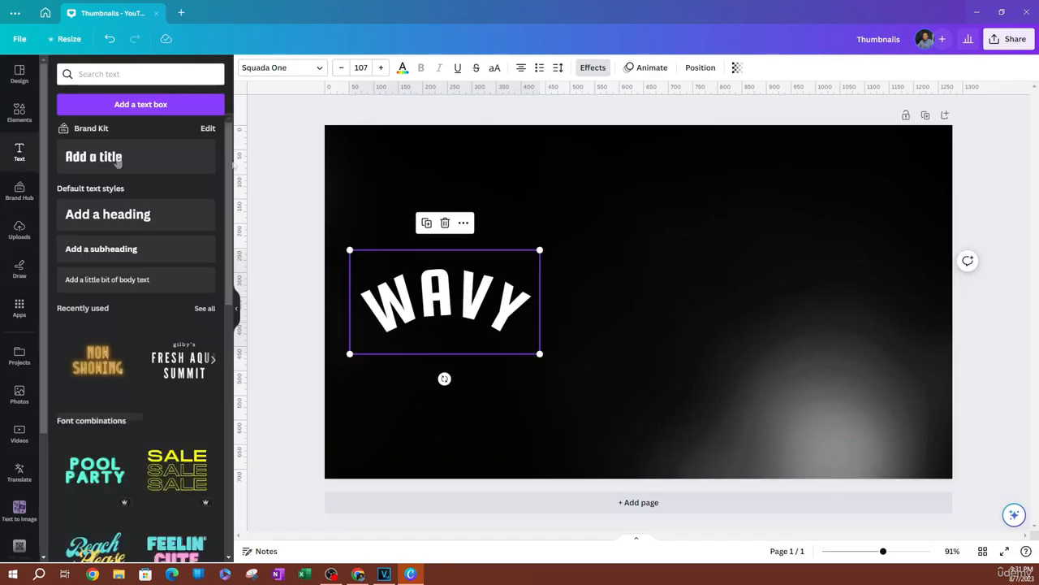
pyautogui.click(120, 168)
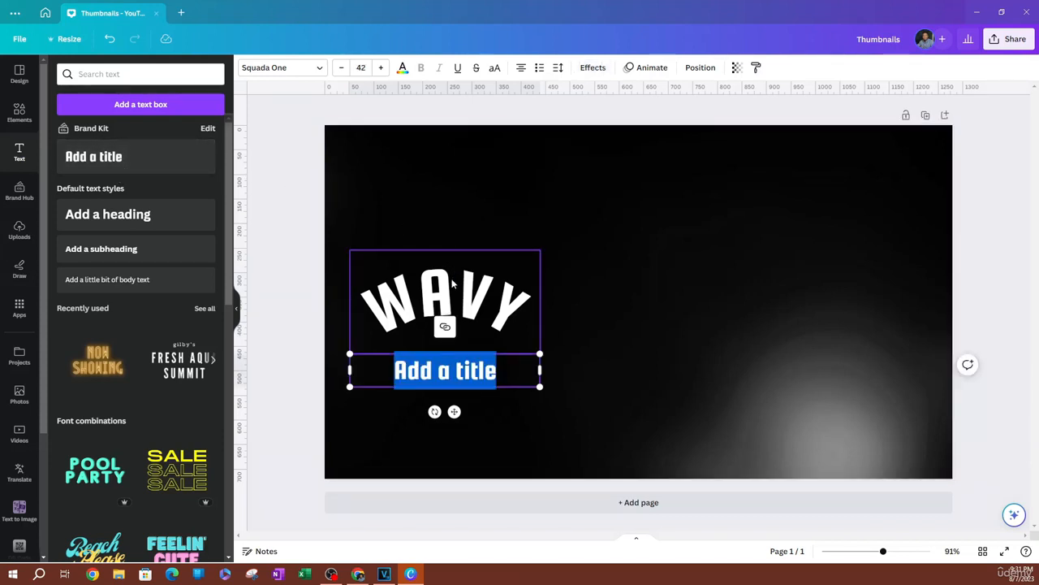
pyautogui.write('TEX')
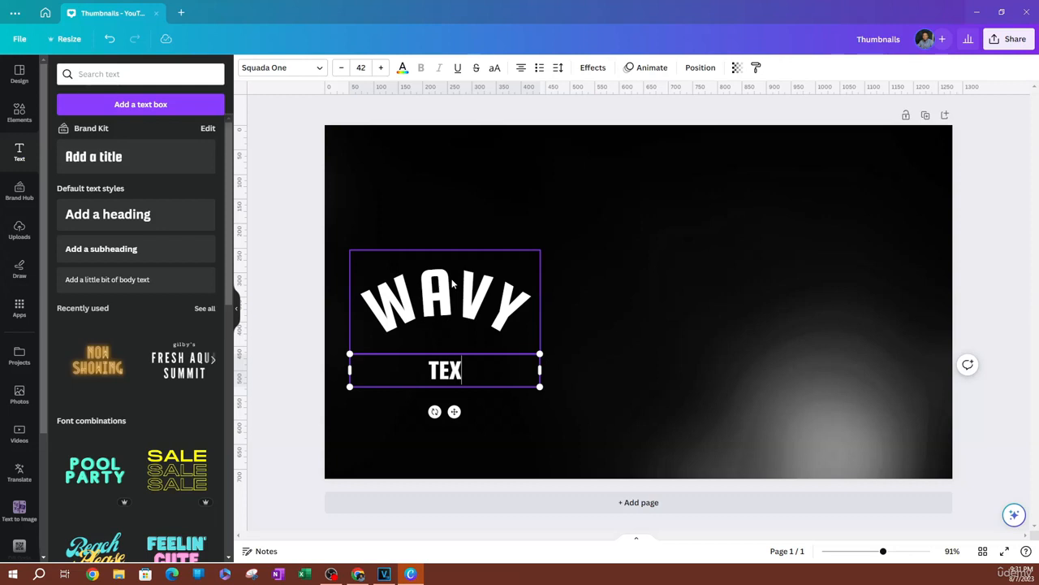
pyautogui.write('T')
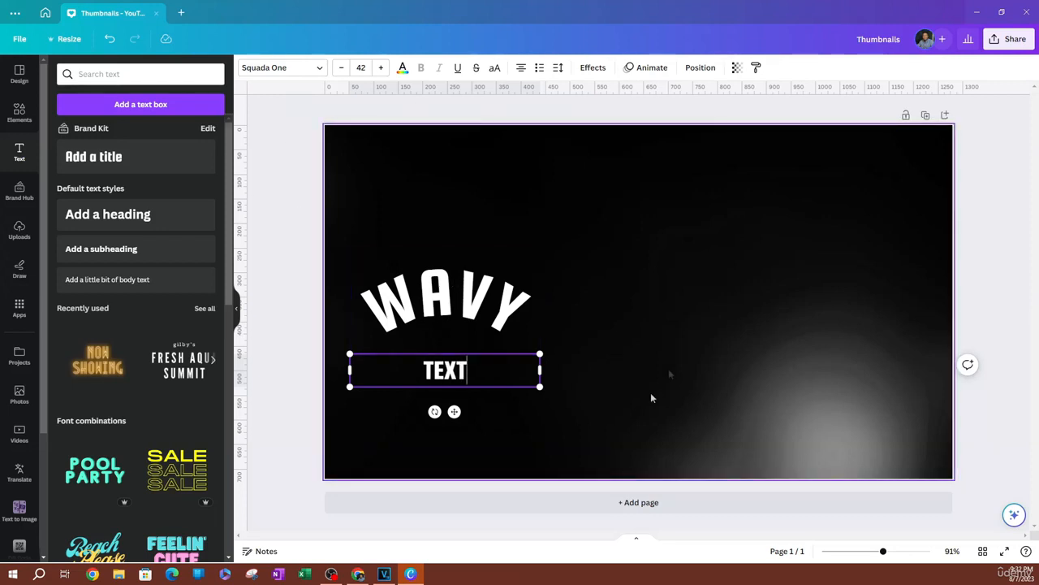
pyautogui.moveTo(481, 375); pyautogui.dragTo(595, 344)
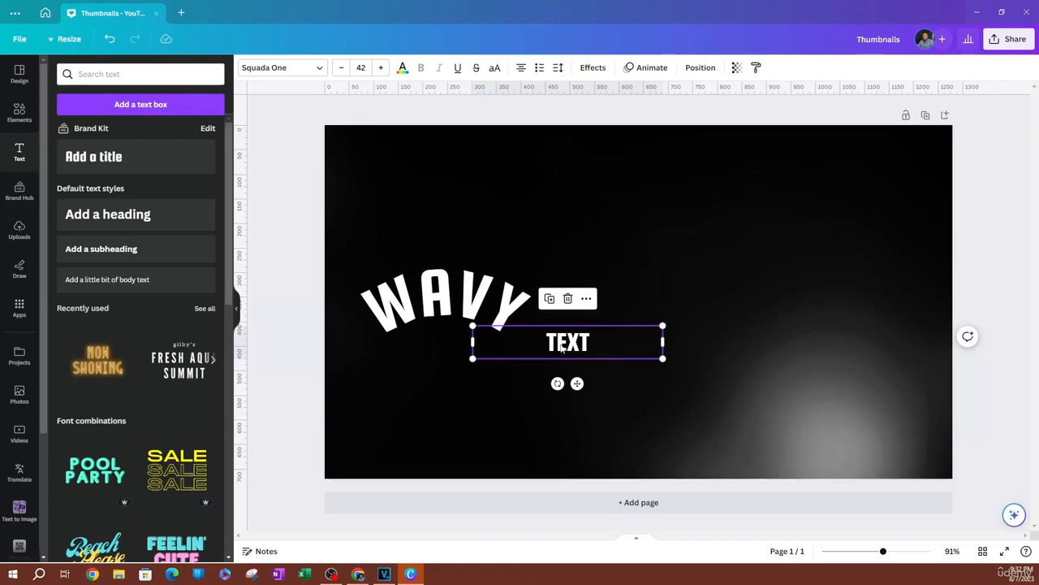
# - Delete the "TEXT" title from the page
pyautogui.click(454, 317)
pyautogui.click(430, 297)
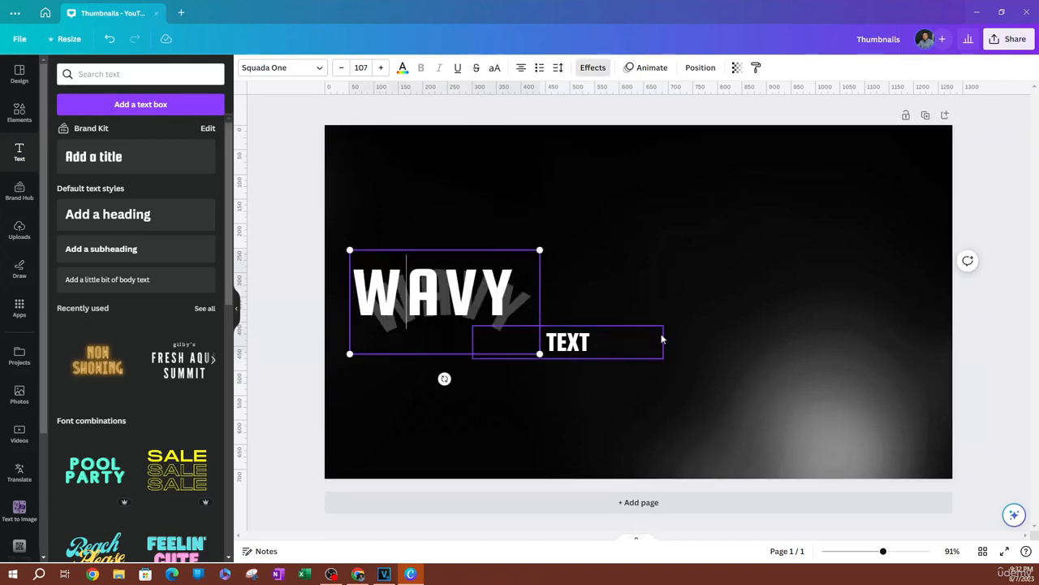
pyautogui.click(484, 341)
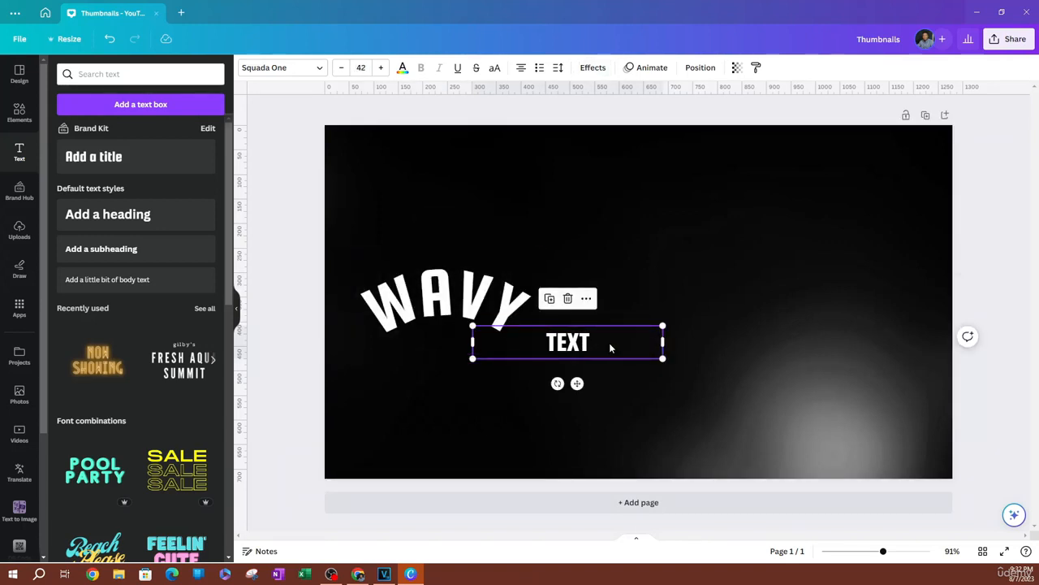
pyautogui.click(609, 343)
pyautogui.click(708, 338)
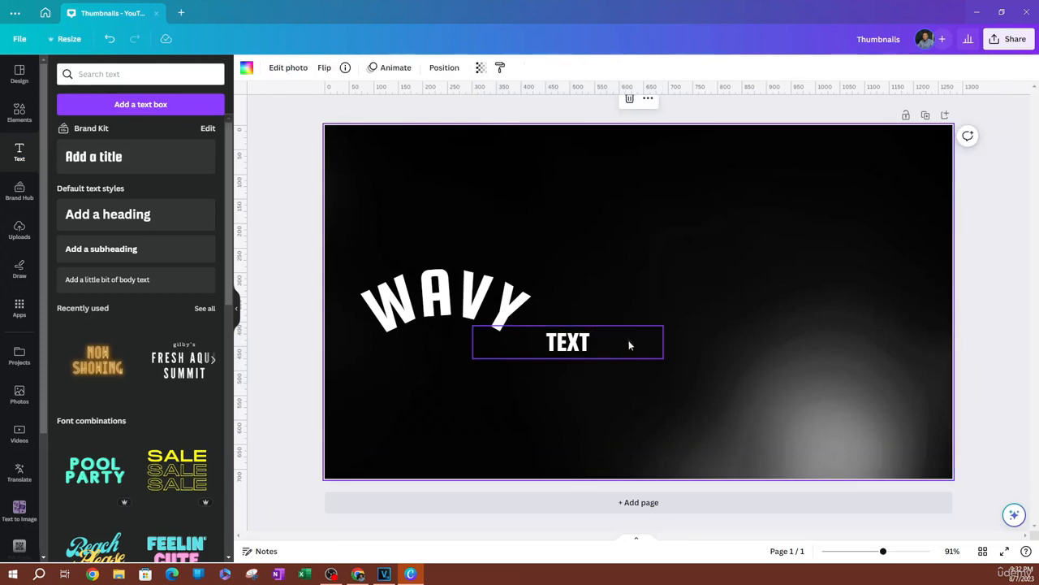
pyautogui.click(627, 341)
pyautogui.press('Delete')
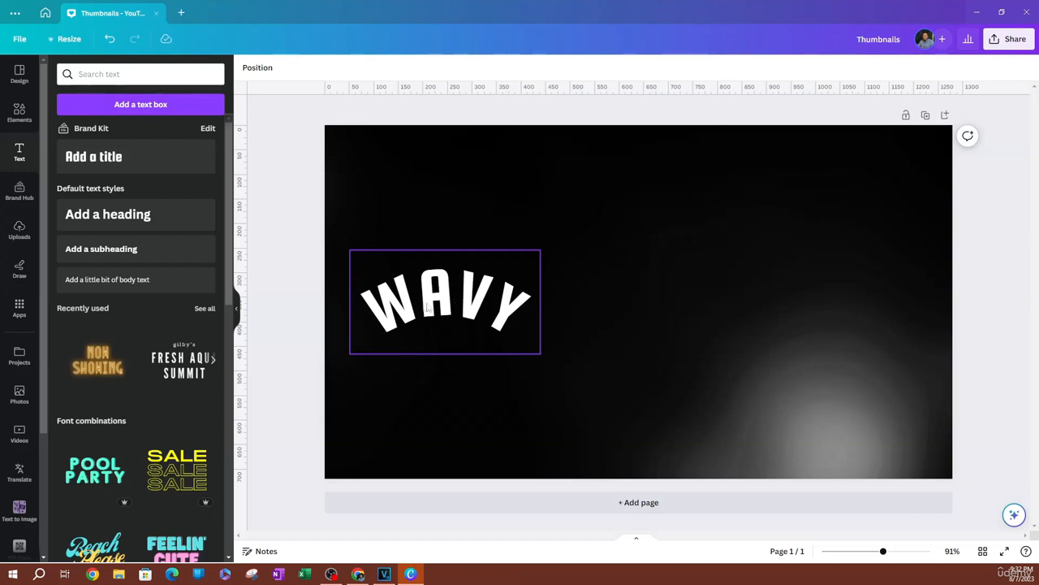
# - Duplicate the curved "WAVY" text and place the copy directly to the right of the original
pyautogui.click(451, 283)
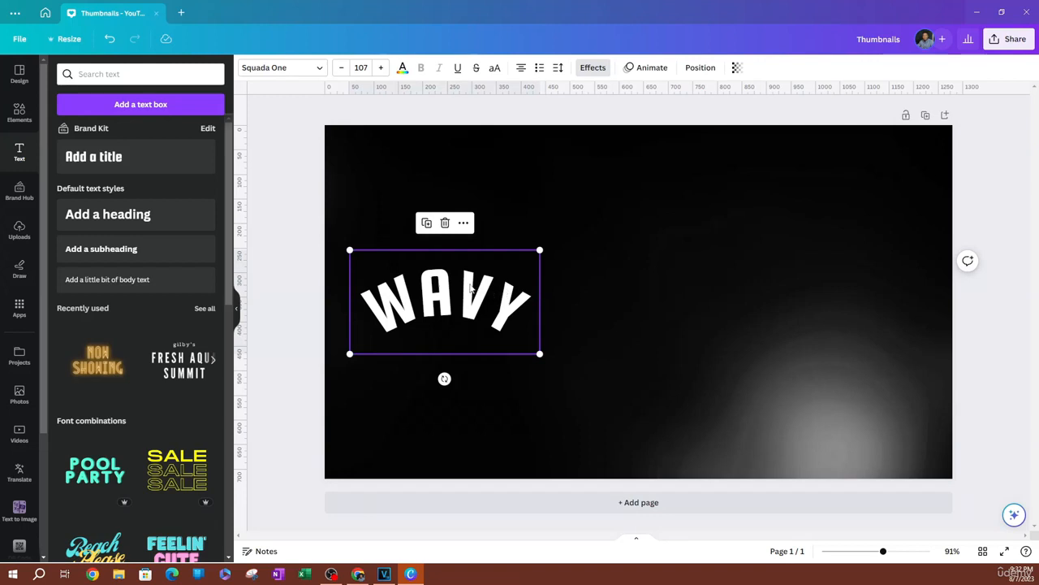
pyautogui.rightClick(442, 287)
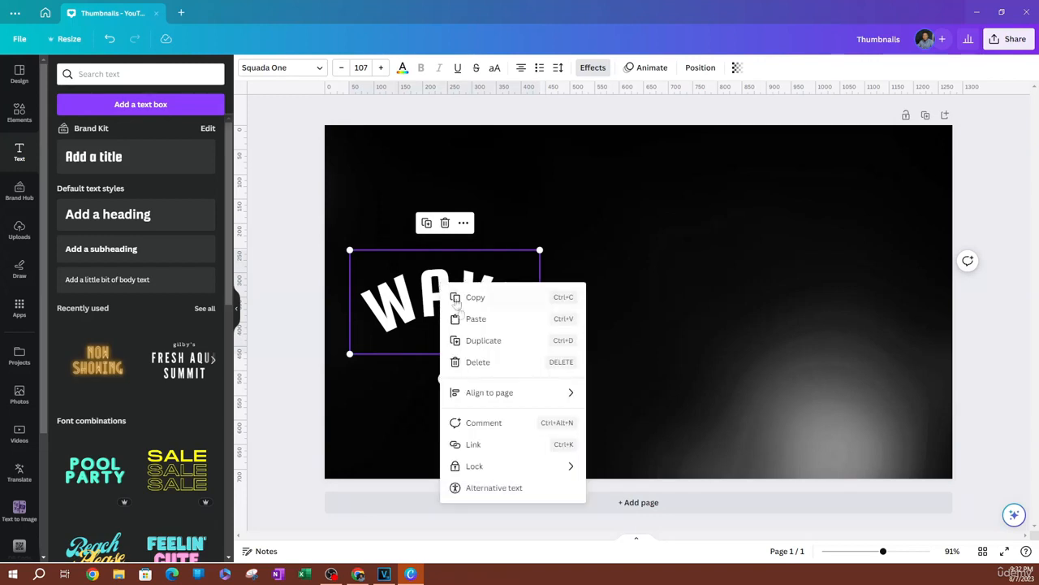
pyautogui.click(498, 350)
pyautogui.moveTo(459, 316)
pyautogui.mouseDown()
pyautogui.moveTo(589, 307)
pyautogui.moveTo(590, 328)
pyautogui.mouseUp()
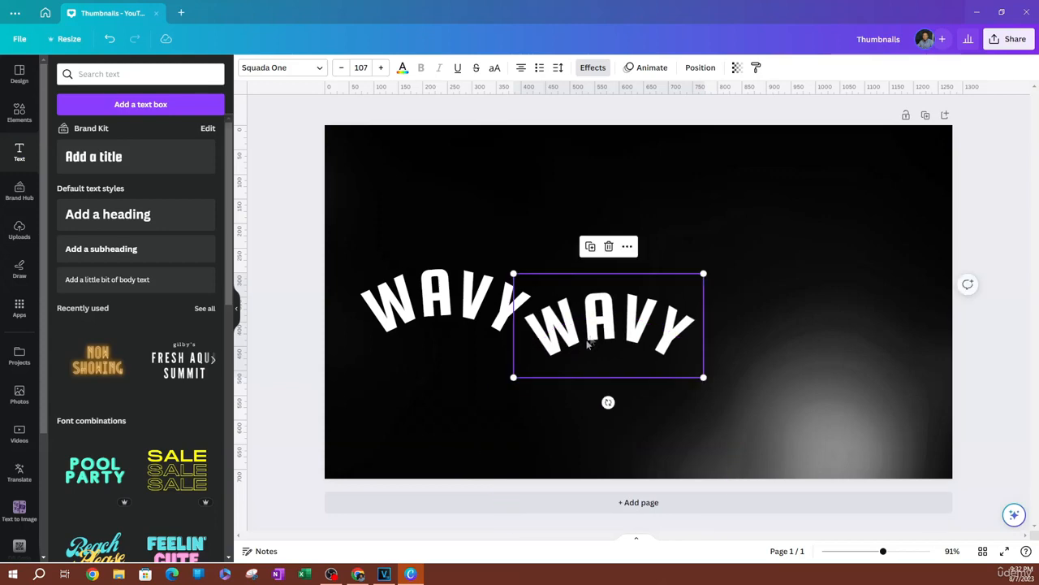
# - Set the curve of the duplicated "WAVY" text to -100 so it bends the opposite way
pyautogui.press('Return')
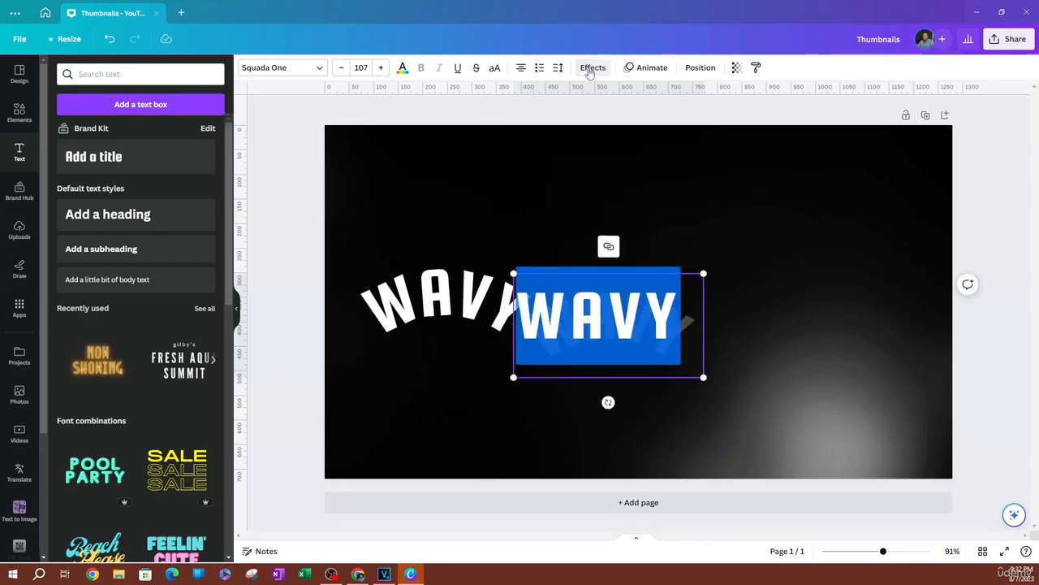
pyautogui.click(592, 67)
pyautogui.click(696, 301)
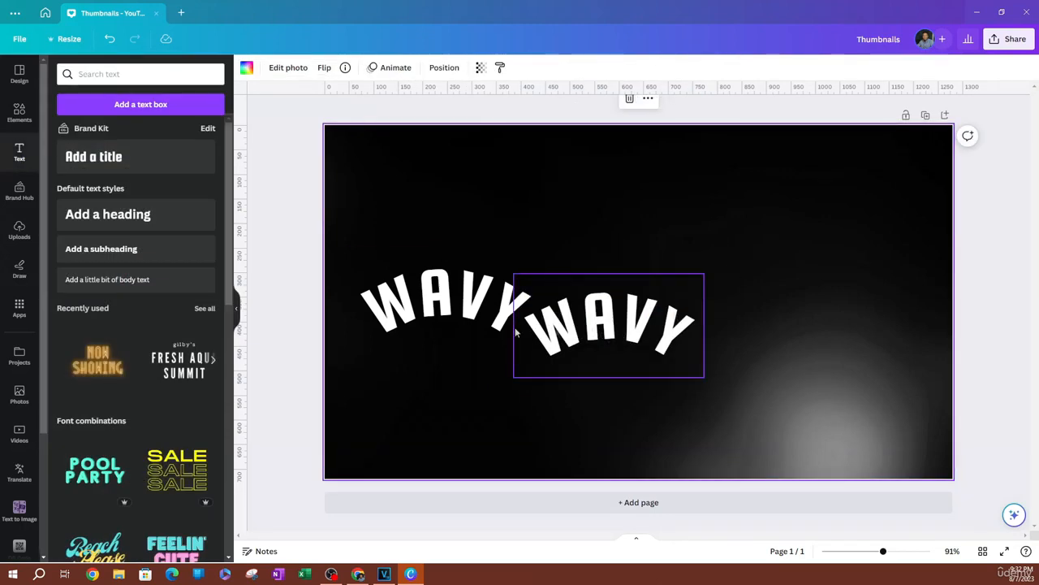
pyautogui.click(589, 332)
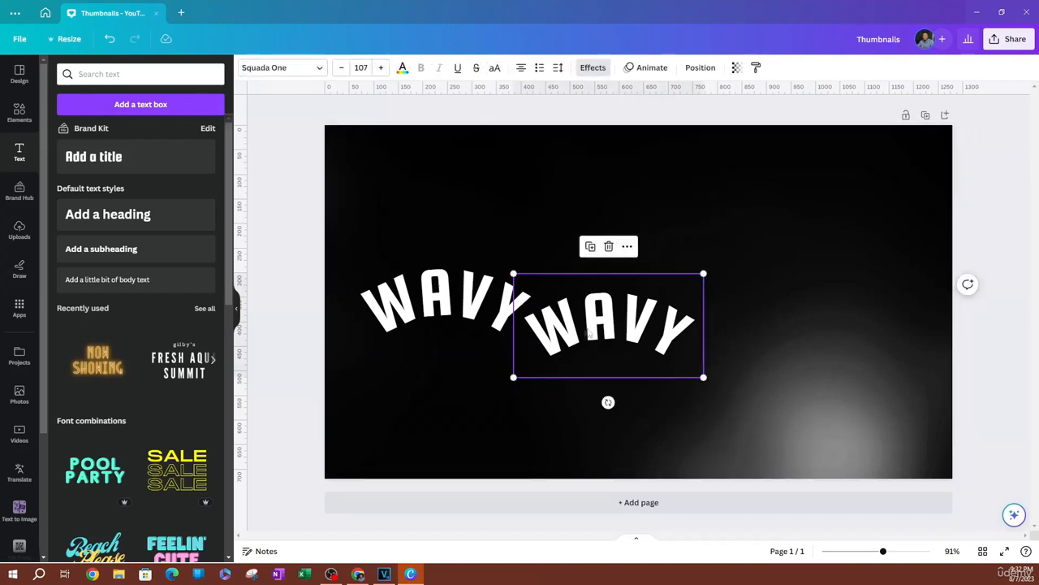
pyautogui.click(601, 68)
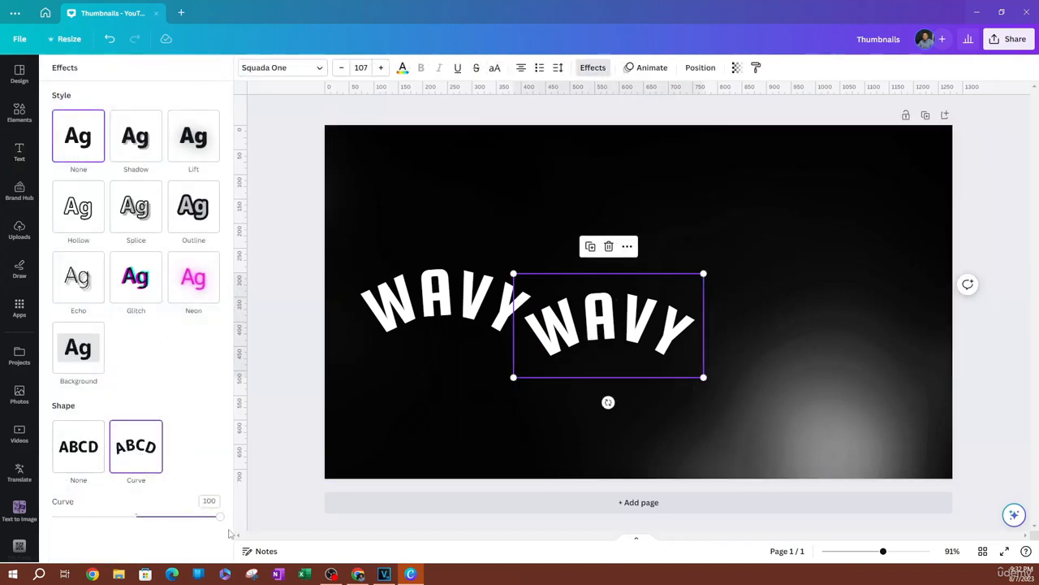
pyautogui.moveTo(217, 519); pyautogui.dragTo(4, 515)
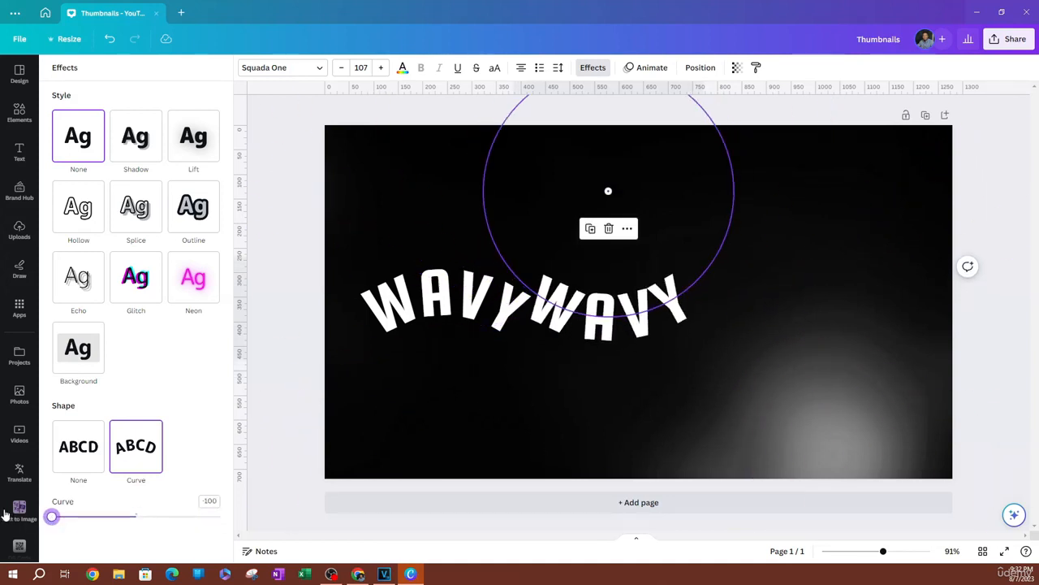
# - Move the downward-curved "WAVY" copy to continue from the end of the original, and change its wording to "TEXT"
pyautogui.moveTo(573, 307)
pyautogui.mouseDown()
pyautogui.moveTo(568, 336)
pyautogui.moveTo(561, 328)
pyautogui.mouseUp()
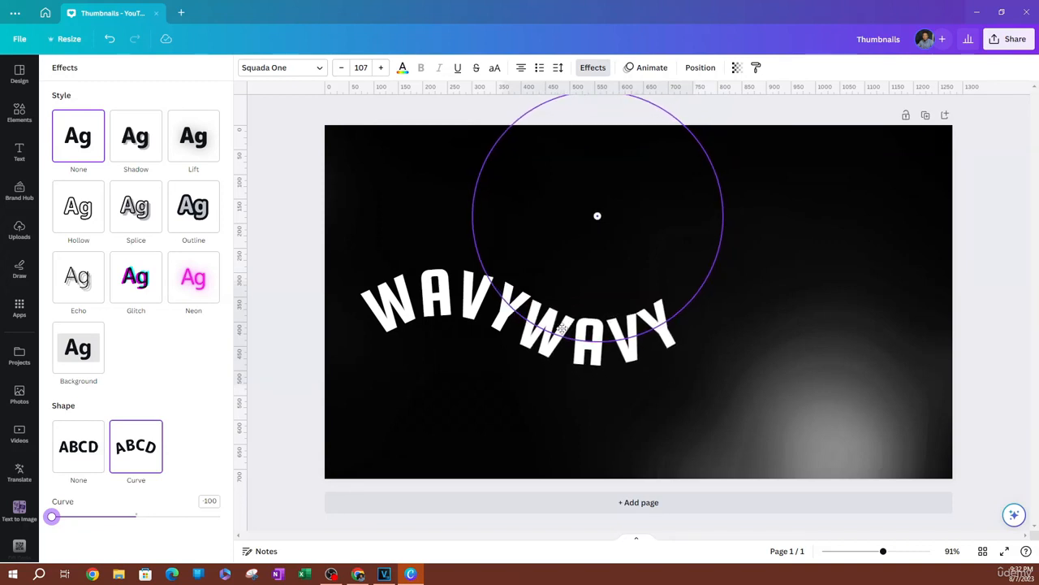
pyautogui.moveTo(561, 329); pyautogui.dragTo(567, 331)
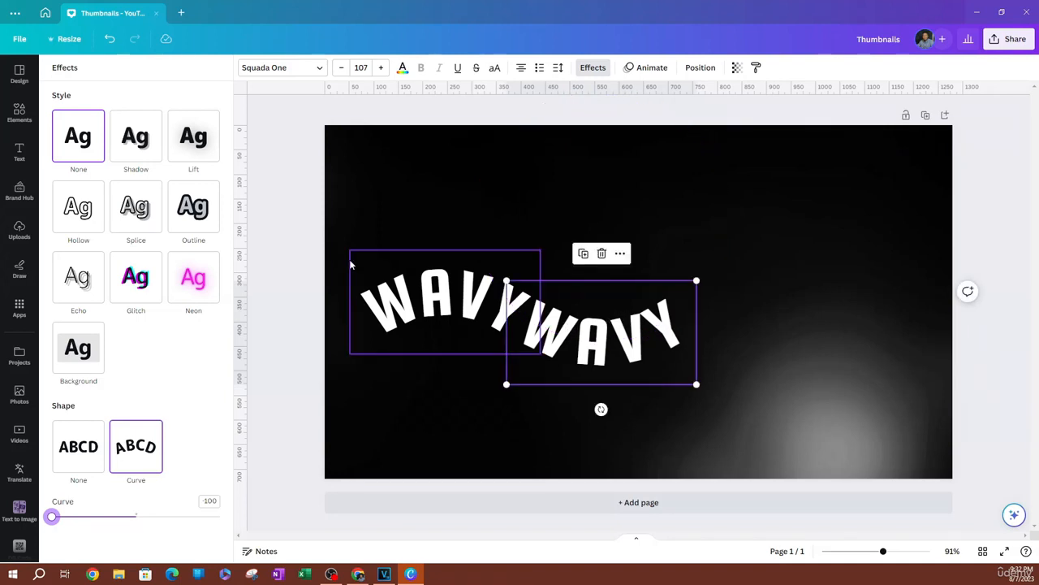
pyautogui.doubleClick(608, 340)
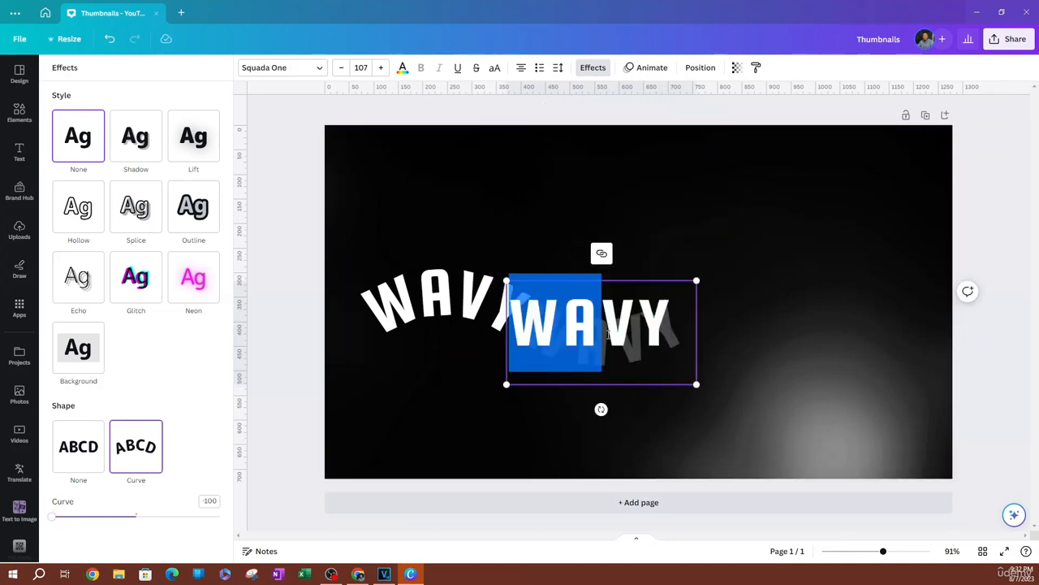
pyautogui.press('Escape')
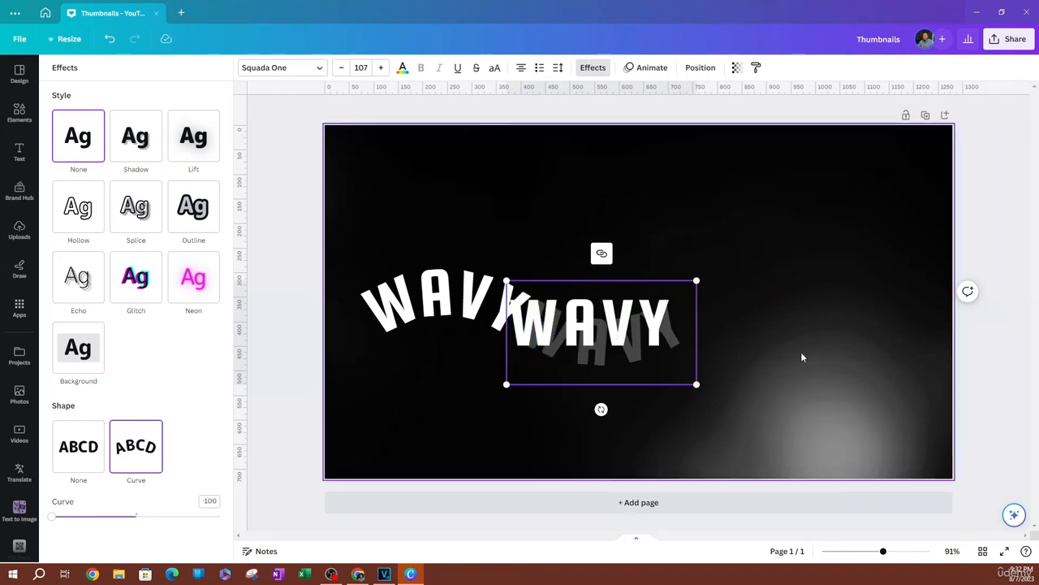
pyautogui.click(800, 352)
pyautogui.click(640, 351)
pyautogui.doubleClick(639, 349)
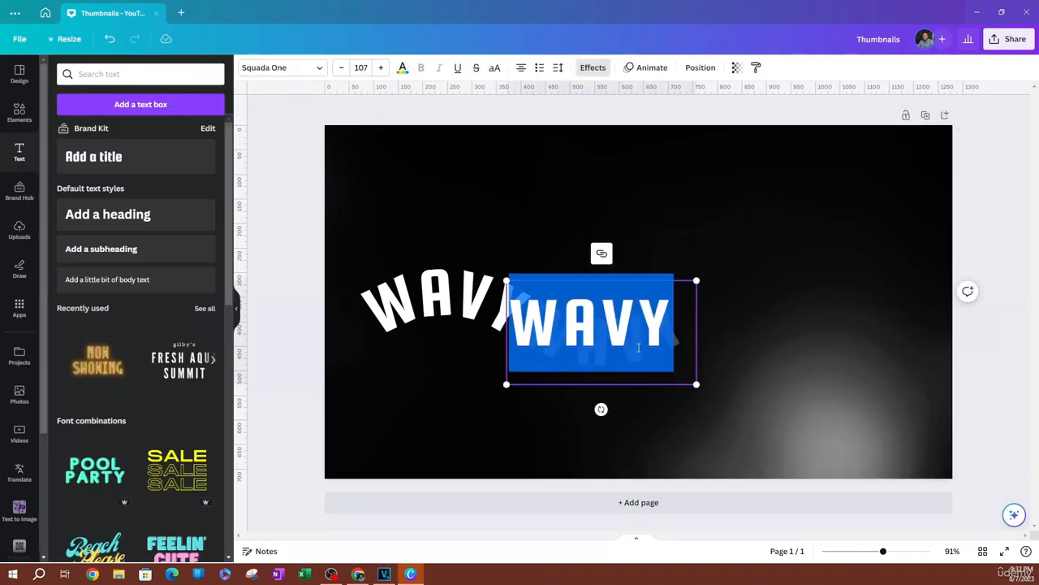
pyautogui.write('TEXT')
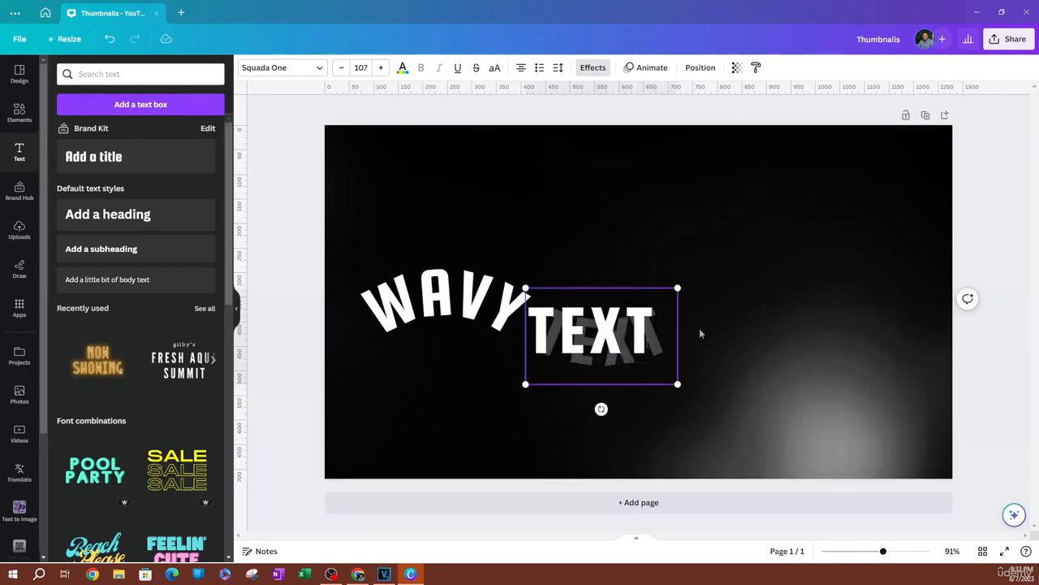
pyautogui.click(791, 362)
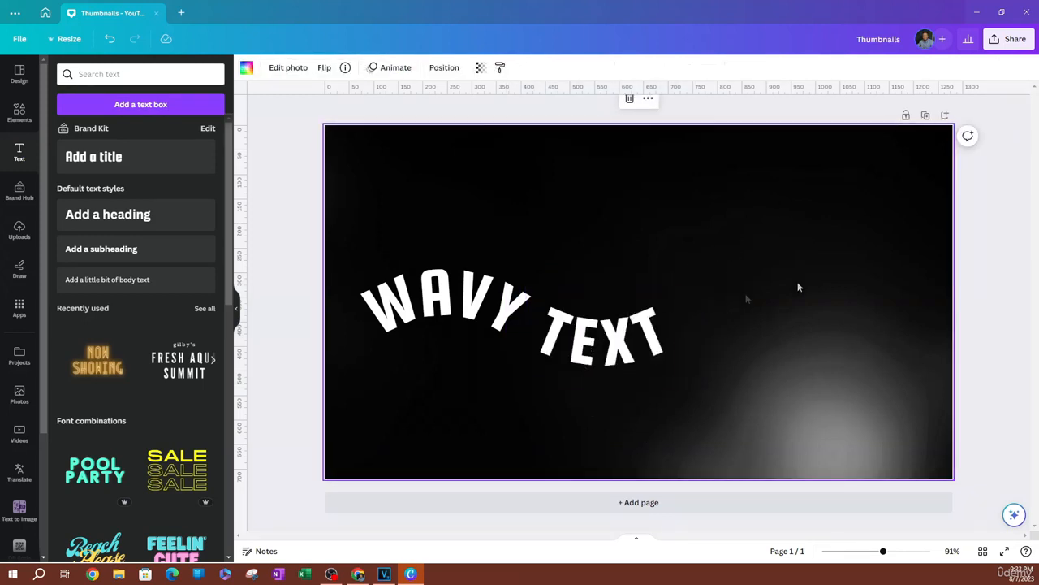
# - Duplicate the curved "TEXT" piece and place the copy just to its right, slightly higher
pyautogui.click(625, 346)
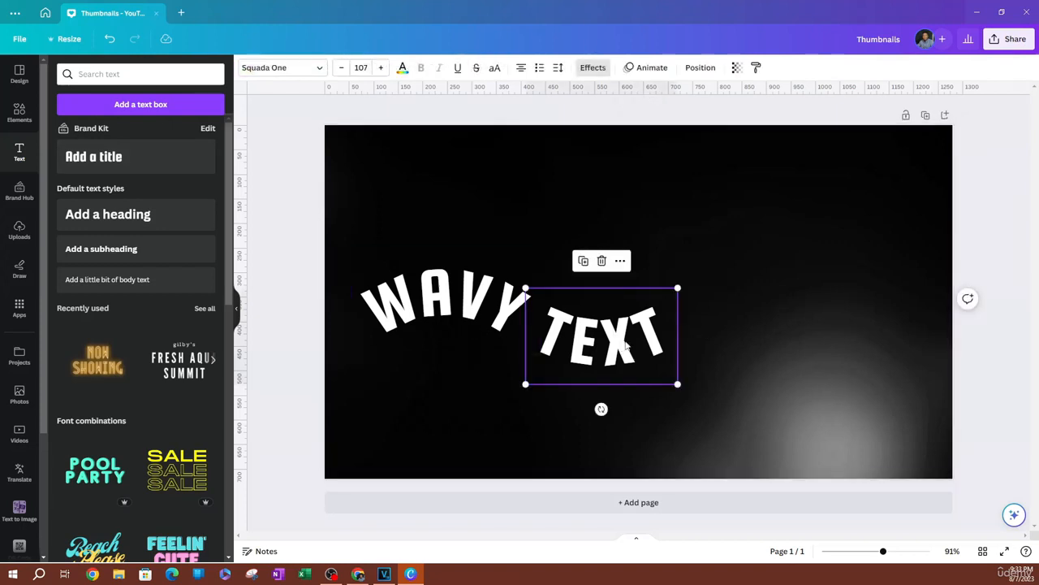
pyautogui.rightClick(625, 345)
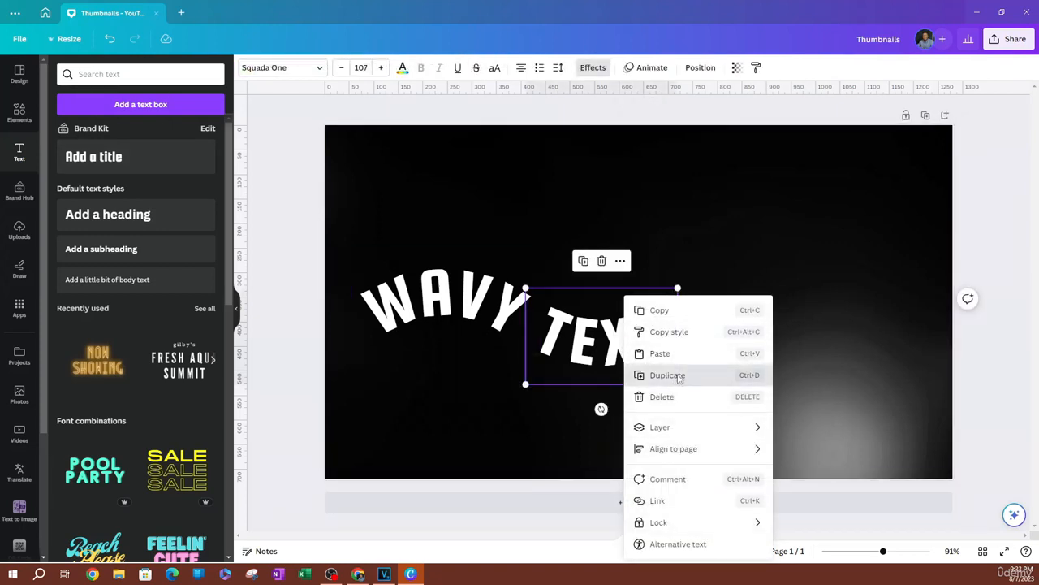
pyautogui.click(676, 373)
pyautogui.moveTo(624, 354); pyautogui.dragTo(751, 323)
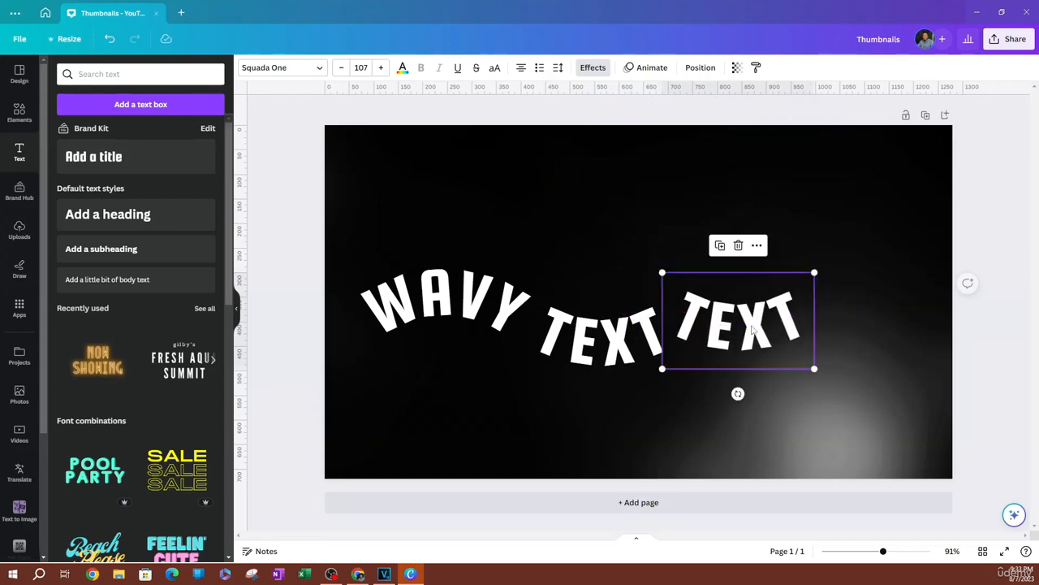
# - Set the curve of the duplicated "TEXT" piece to 100 so it arches upward
pyautogui.click(592, 67)
pyautogui.click(151, 449)
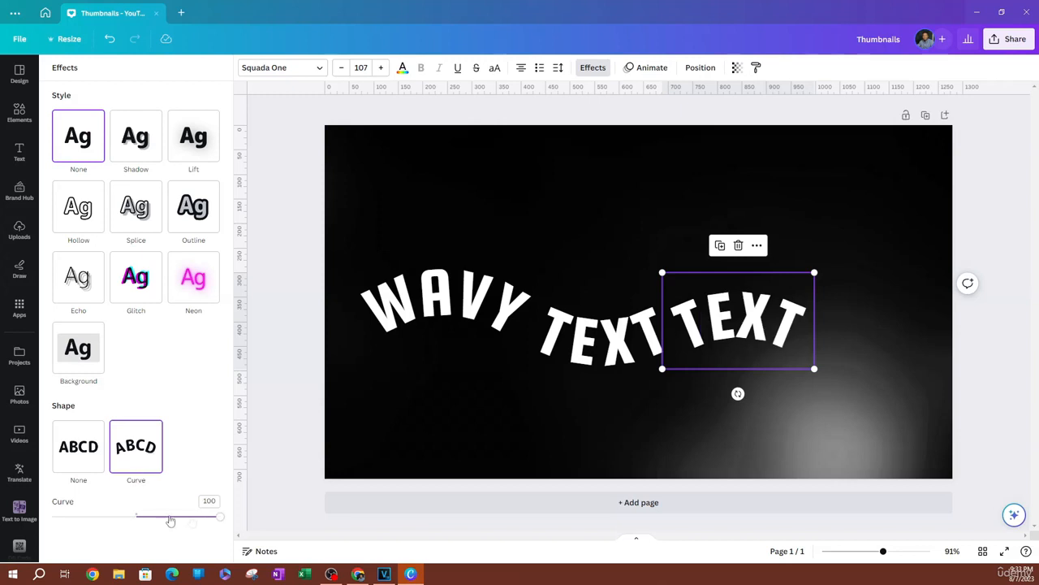
pyautogui.moveTo(218, 520); pyautogui.dragTo(330, 504)
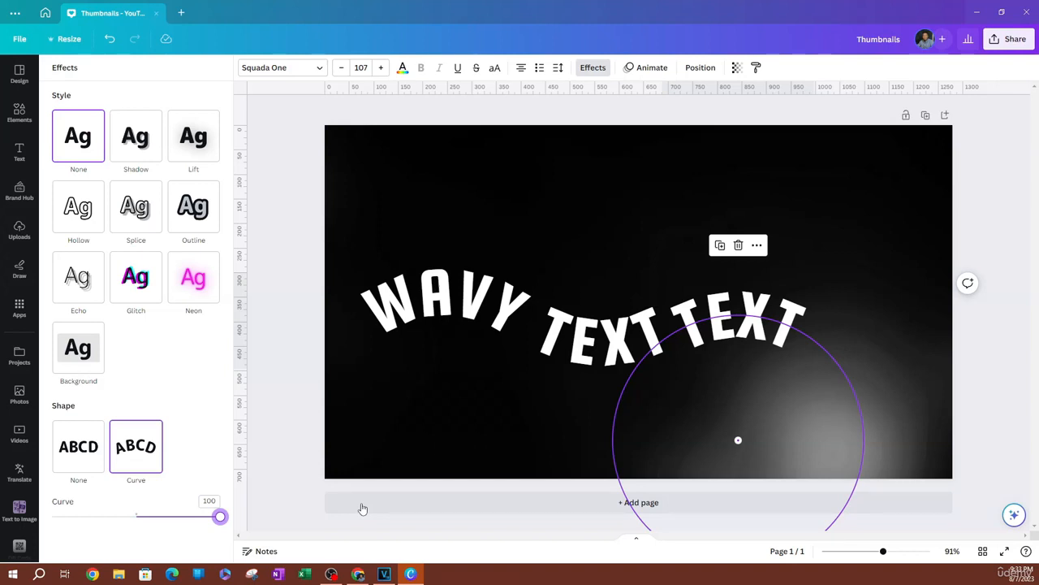
# - Replace the wording of the upward-arched "TEXT" copy with "EFFECT"
pyautogui.doubleClick(765, 302)
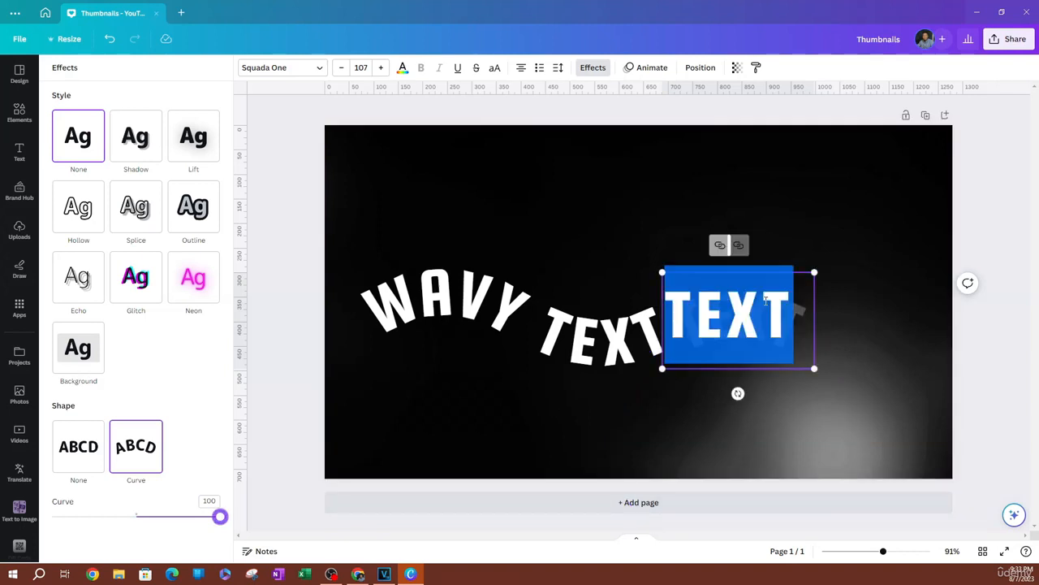
pyautogui.write('EFFECT')
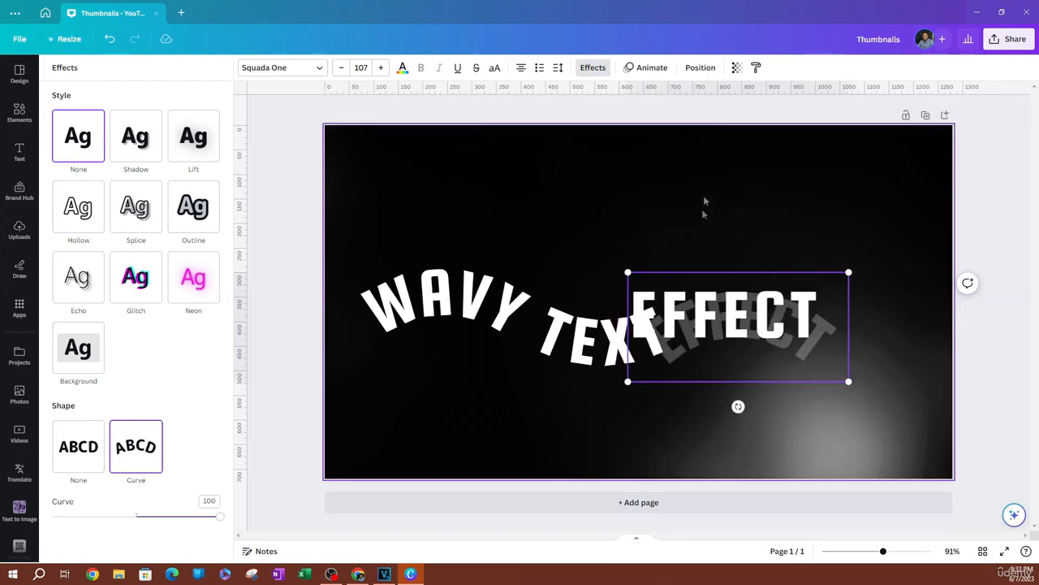
pyautogui.click(723, 240)
# - Reposition the "EFFECT" and "TEXT" pieces so the three curved words join closely into one continuous wave
pyautogui.moveTo(772, 352); pyautogui.dragTo(788, 313)
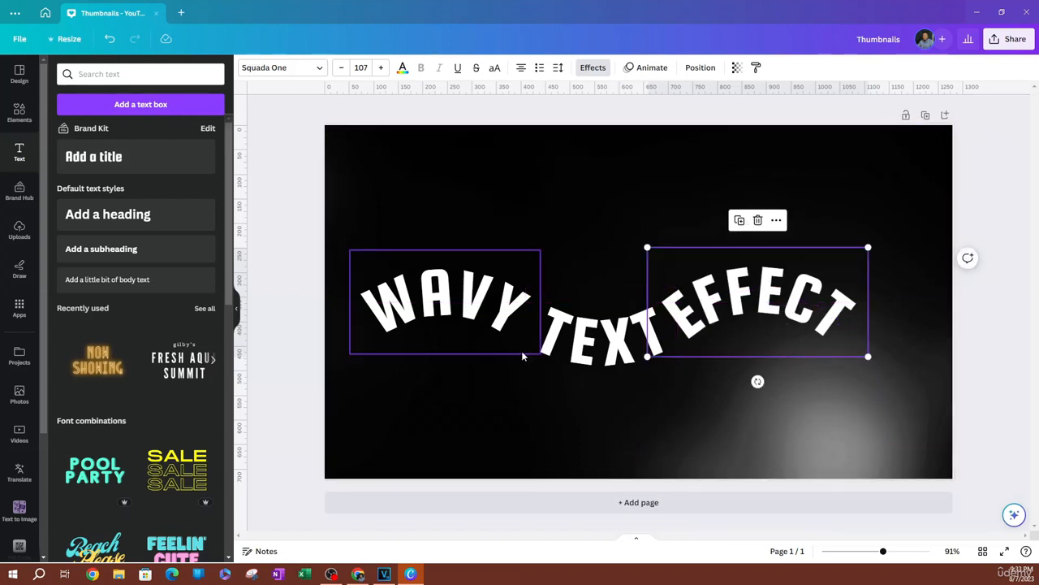
pyautogui.click(587, 333)
pyautogui.moveTo(587, 334); pyautogui.dragTo(586, 334)
pyautogui.moveTo(731, 305); pyautogui.dragTo(712, 306)
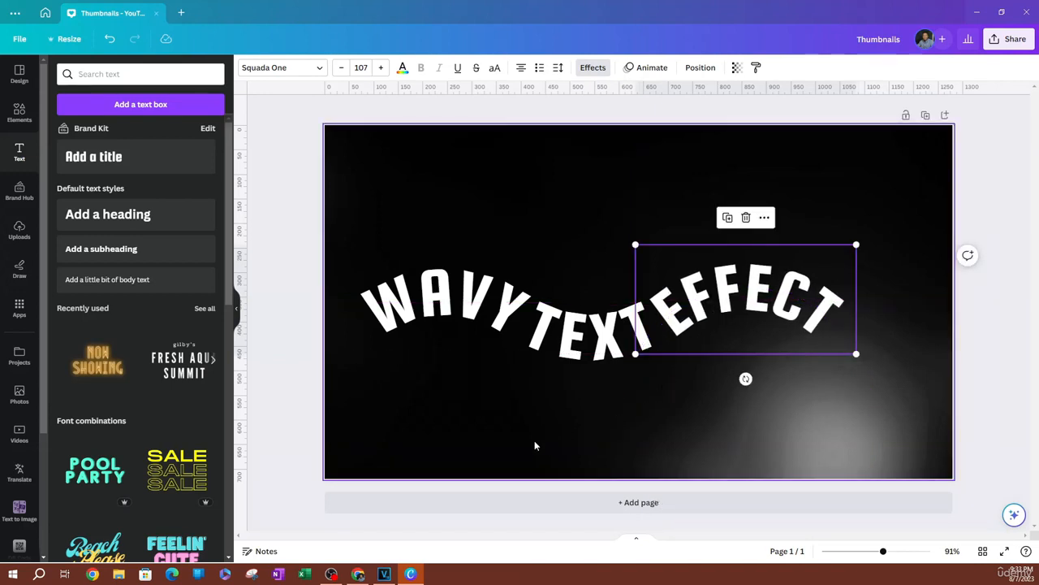
# - Select the three curved words "WAVY", "TEXT" and "EFFECT" together and group them
pyautogui.click(436, 449)
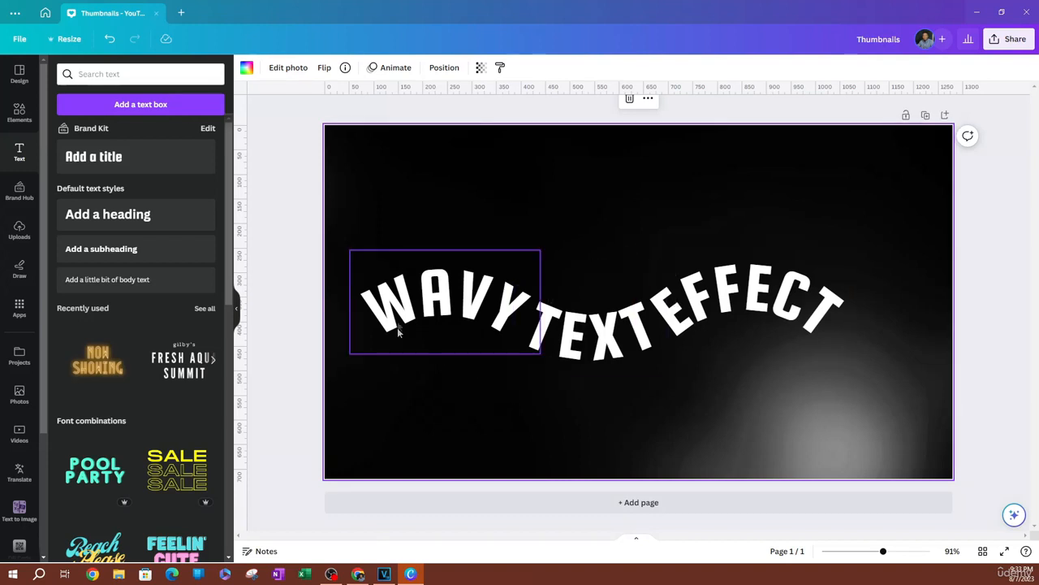
pyautogui.moveTo(366, 184); pyautogui.dragTo(855, 406)
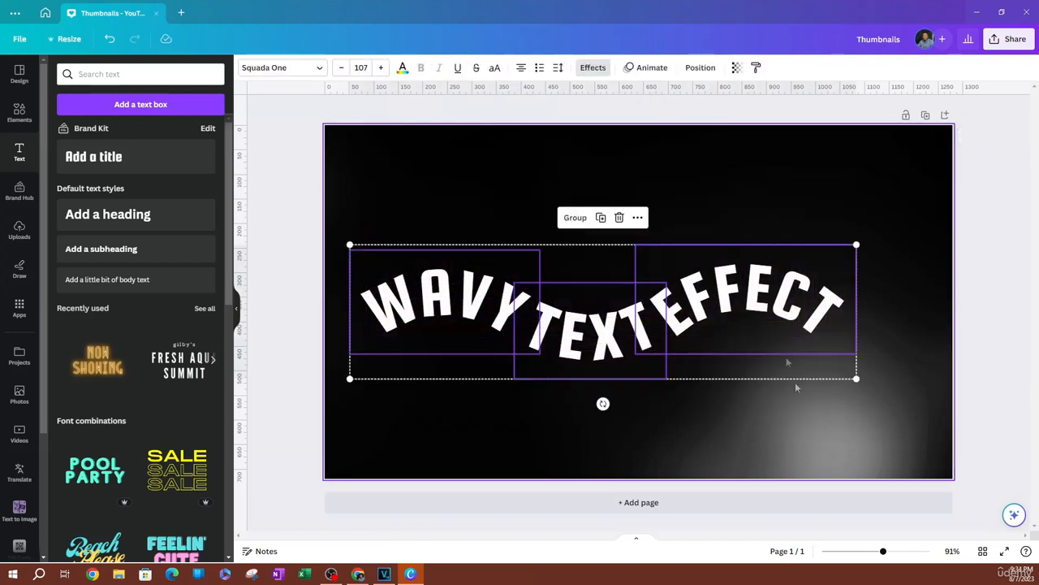
pyautogui.click(576, 218)
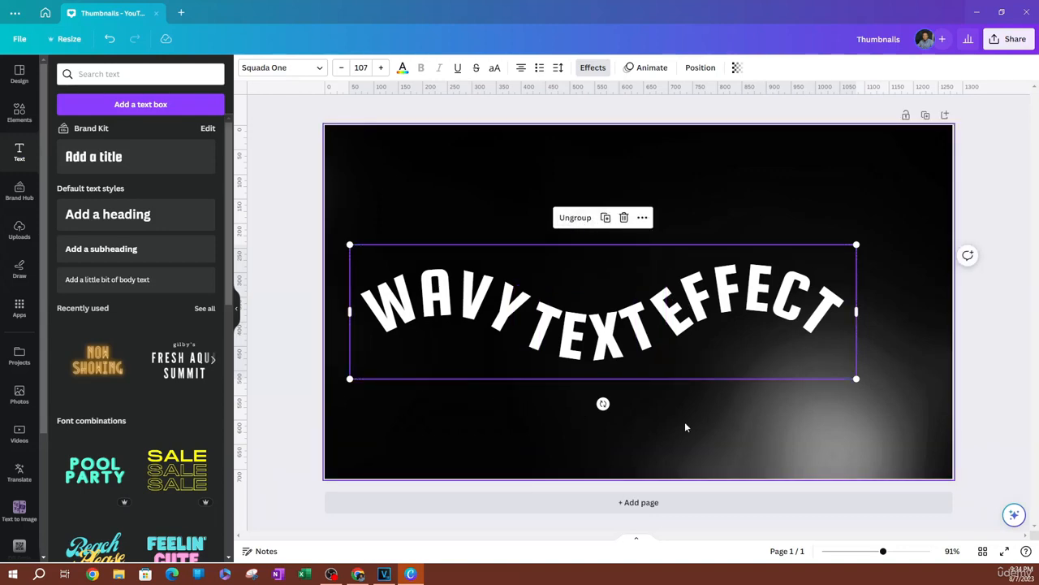
# - Enlarge the grouped wavy text to font size 117 and position it across the page, slightly above the middle
pyautogui.moveTo(637, 329)
pyautogui.mouseDown()
pyautogui.moveTo(579, 358)
pyautogui.moveTo(679, 280)
pyautogui.moveTo(659, 301)
pyautogui.moveTo(619, 294)
pyautogui.moveTo(670, 300)
pyautogui.moveTo(658, 306)
pyautogui.moveTo(658, 294)
pyautogui.moveTo(605, 263)
pyautogui.moveTo(652, 274)
pyautogui.mouseUp()
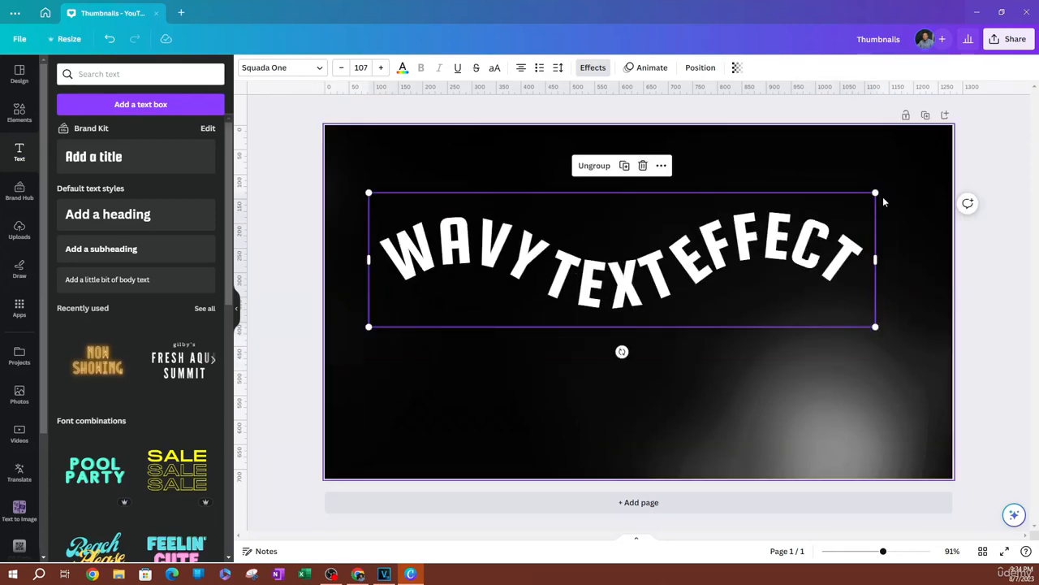
pyautogui.moveTo(875, 192)
pyautogui.mouseDown()
pyautogui.moveTo(720, 256)
pyautogui.moveTo(893, 215)
pyautogui.moveTo(959, 219)
pyautogui.moveTo(936, 237)
pyautogui.mouseUp()
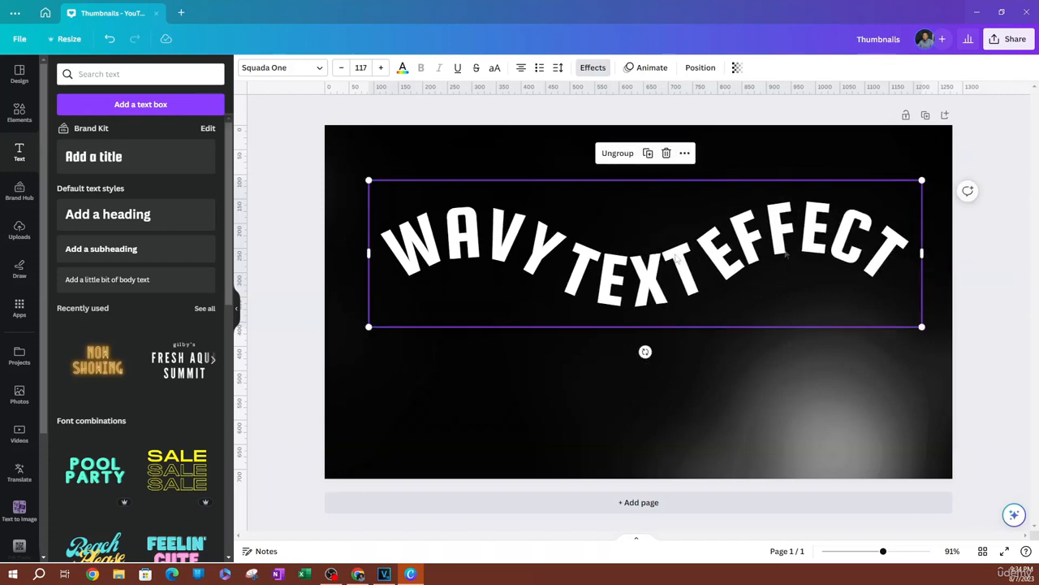
pyautogui.moveTo(670, 230)
pyautogui.mouseDown()
pyautogui.moveTo(636, 278)
pyautogui.moveTo(633, 251)
pyautogui.moveTo(636, 260)
pyautogui.mouseUp()
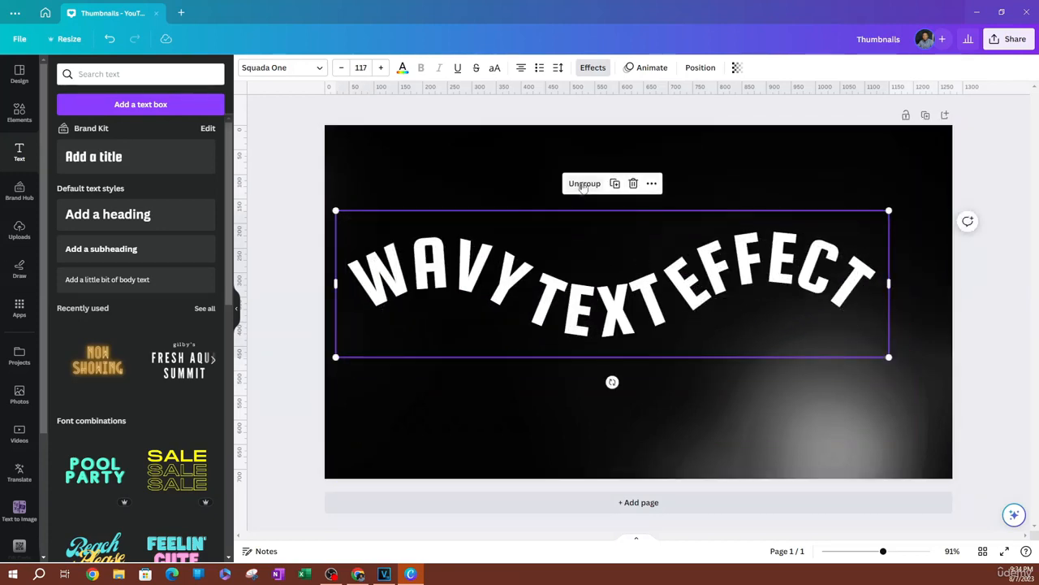